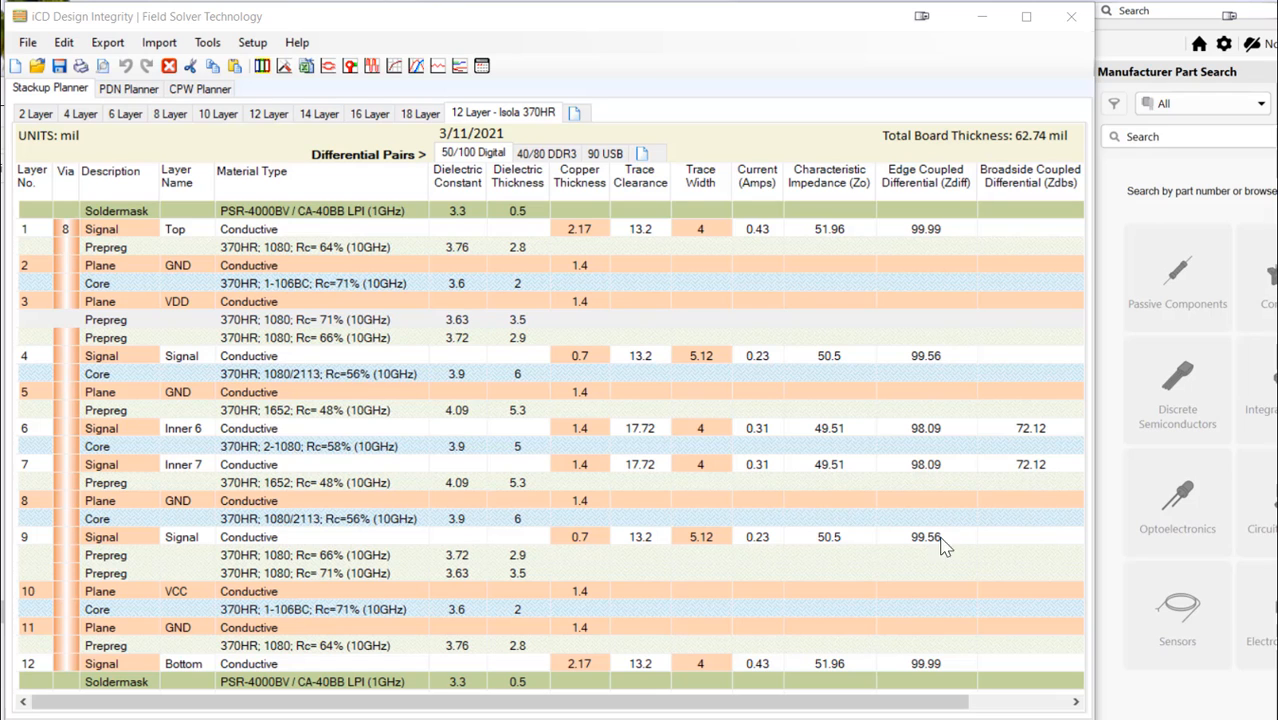
View the trace and impedance values of the 40/80 DDR3 and 90 USB differential pair sets in the 12 Layer - Isola 370HR stackup
{"action": "left_click", "coordinate": [554, 157]}
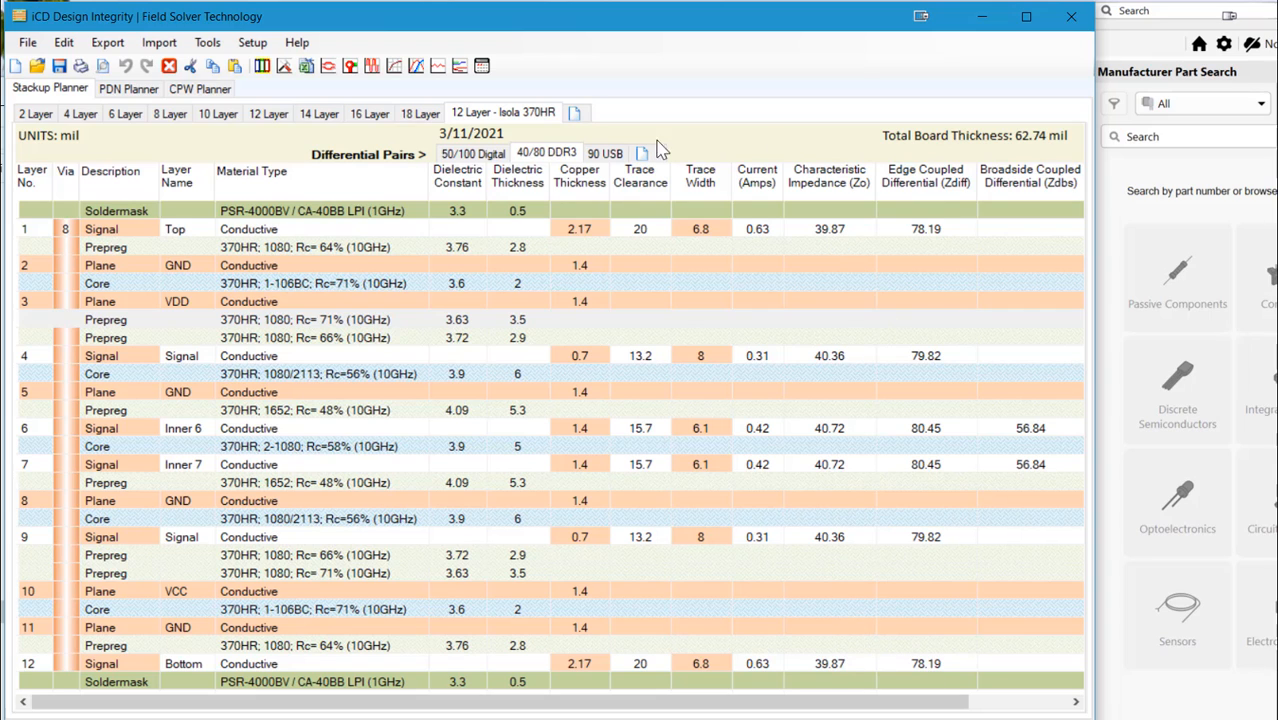
{"action": "left_click", "coordinate": [606, 154]}
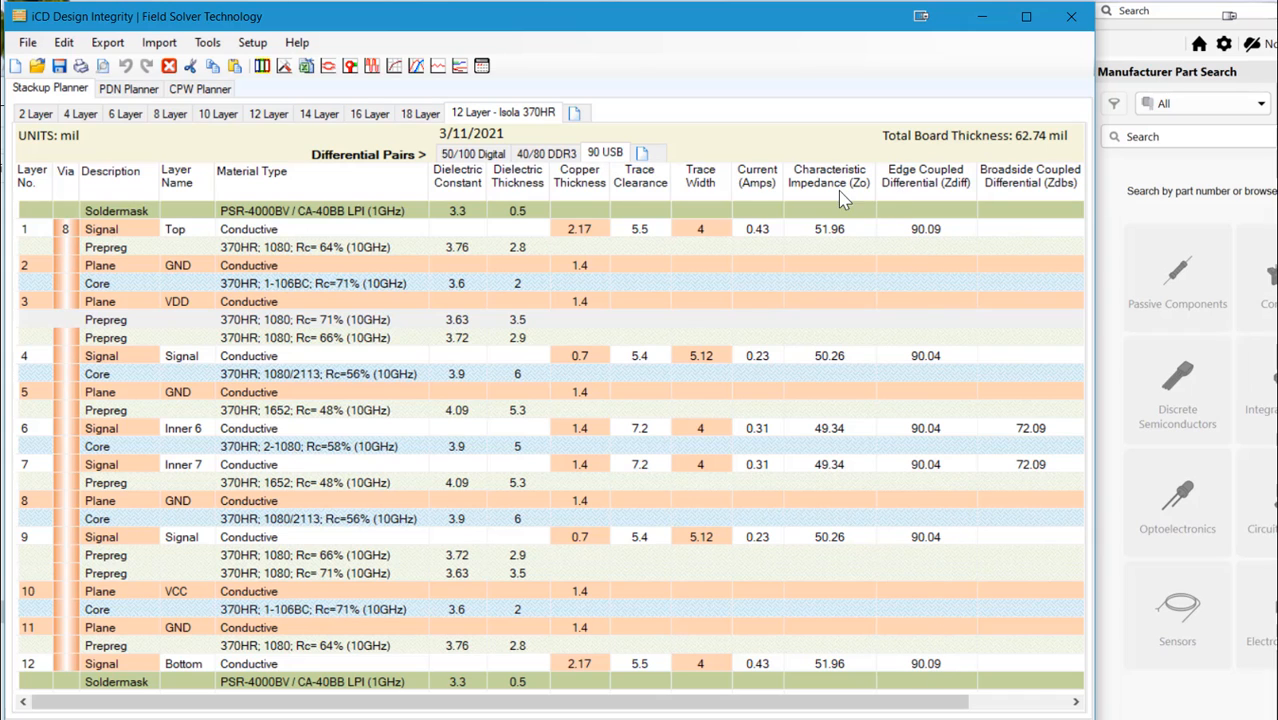
Export the 12 Layer - Isola 370HR stackup in Altium Designer 14-21 format to the C: drive's Tmp folder as 12L
{"action": "left_click", "coordinate": [112, 48]}
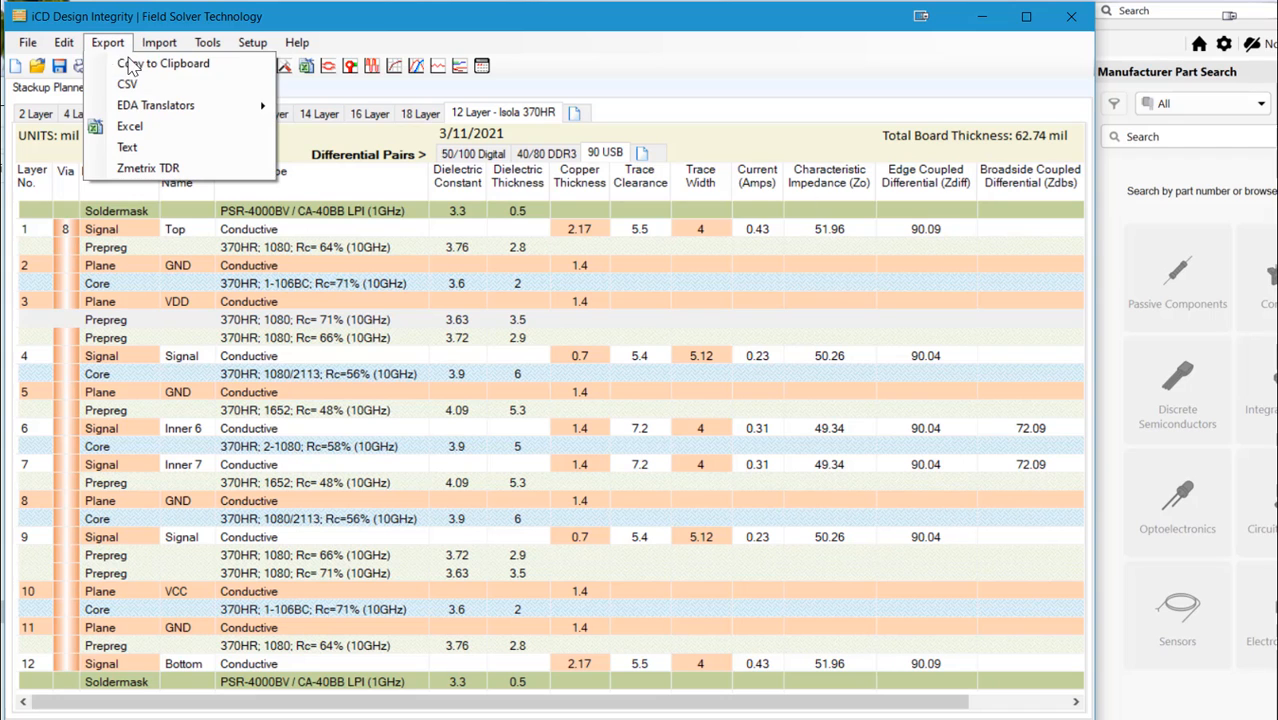
{"action": "mouse_move", "coordinate": [171, 107]}
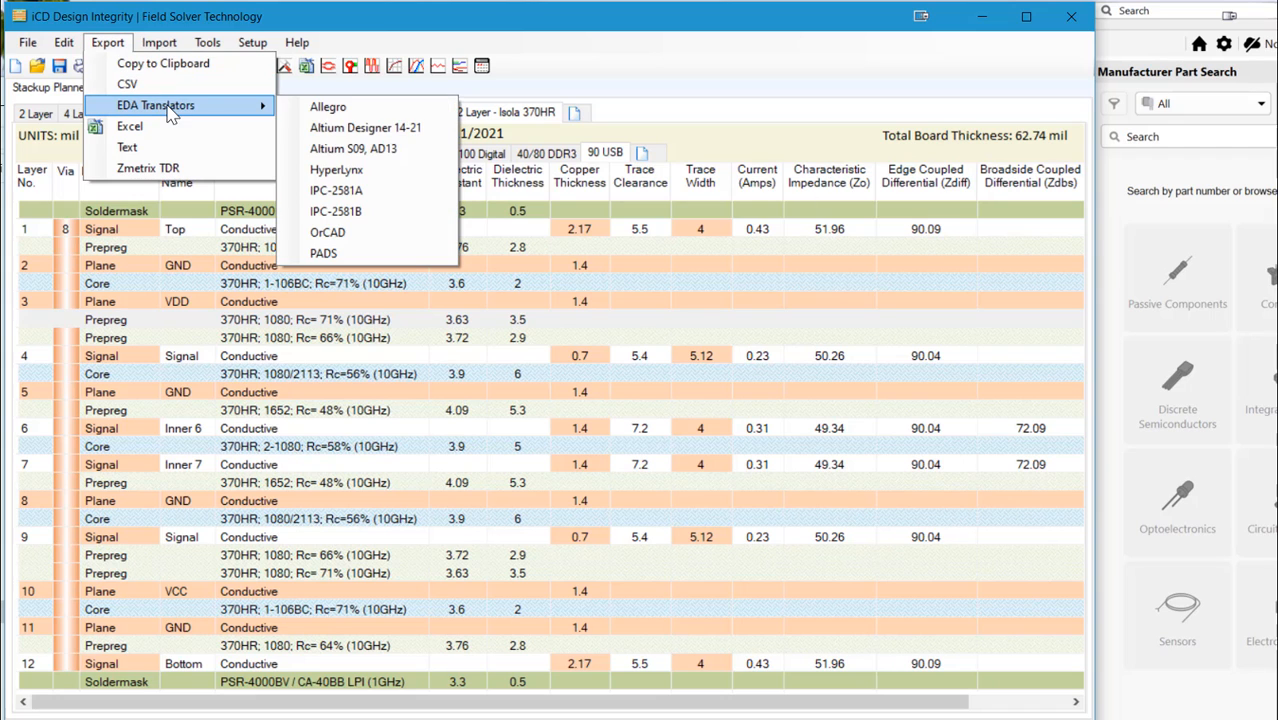
{"action": "left_click", "coordinate": [405, 130]}
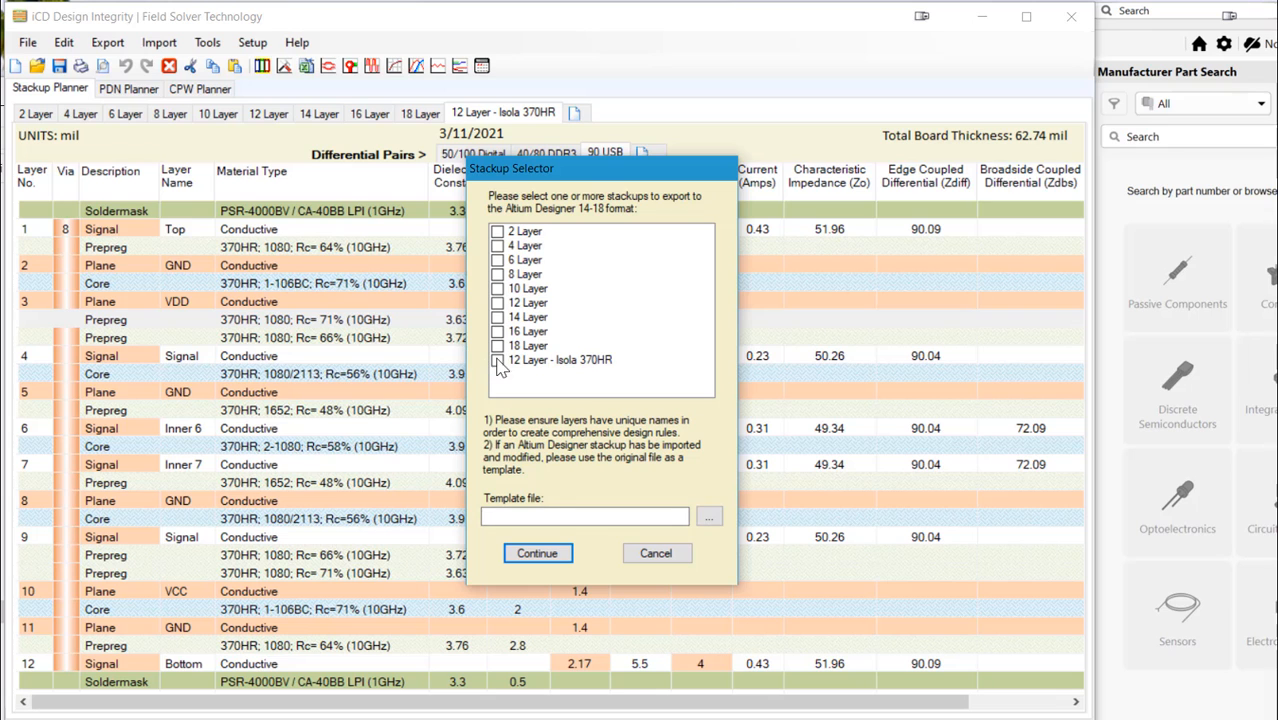
{"action": "left_click", "coordinate": [503, 362]}
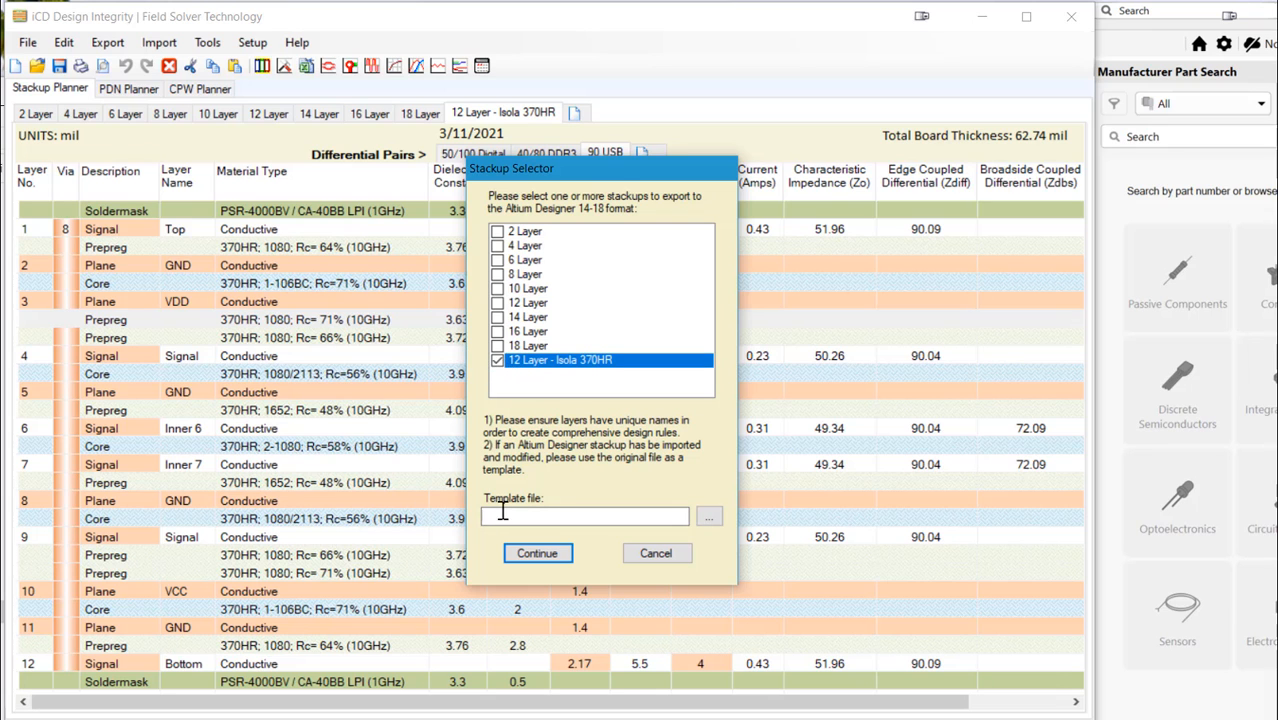
{"action": "left_click", "coordinate": [557, 557]}
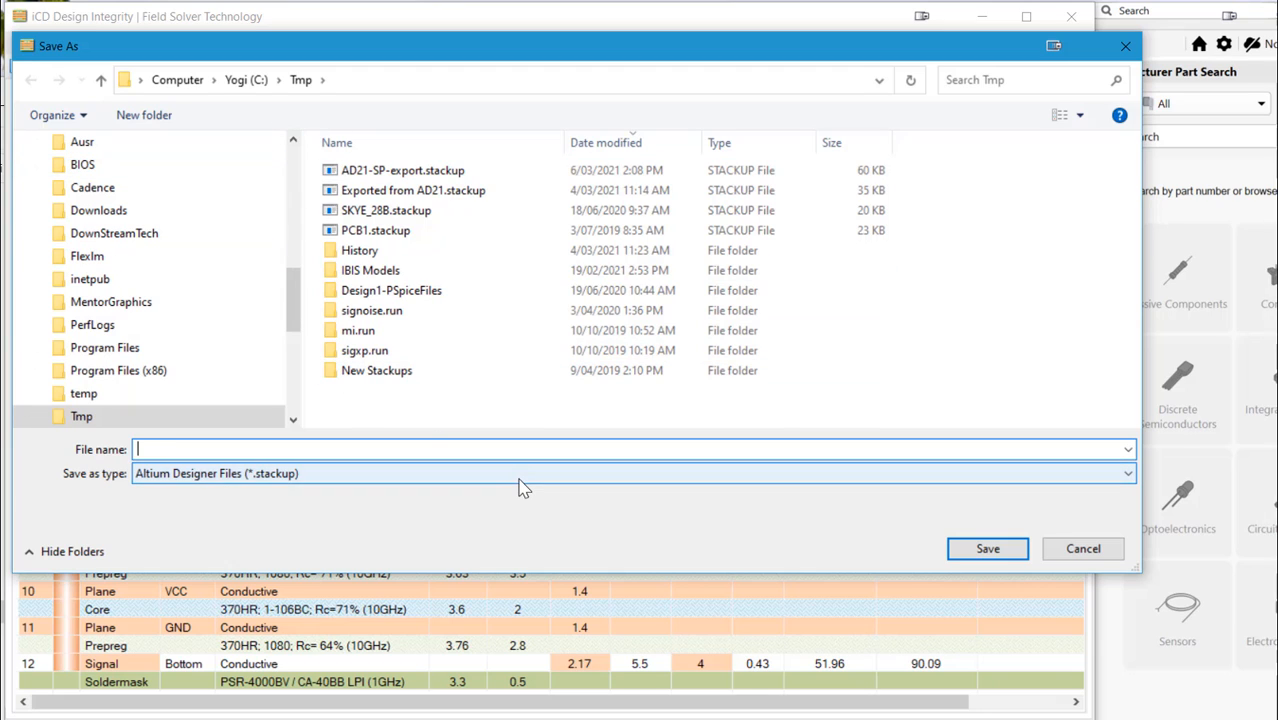
{"action": "type", "text": "12L"}
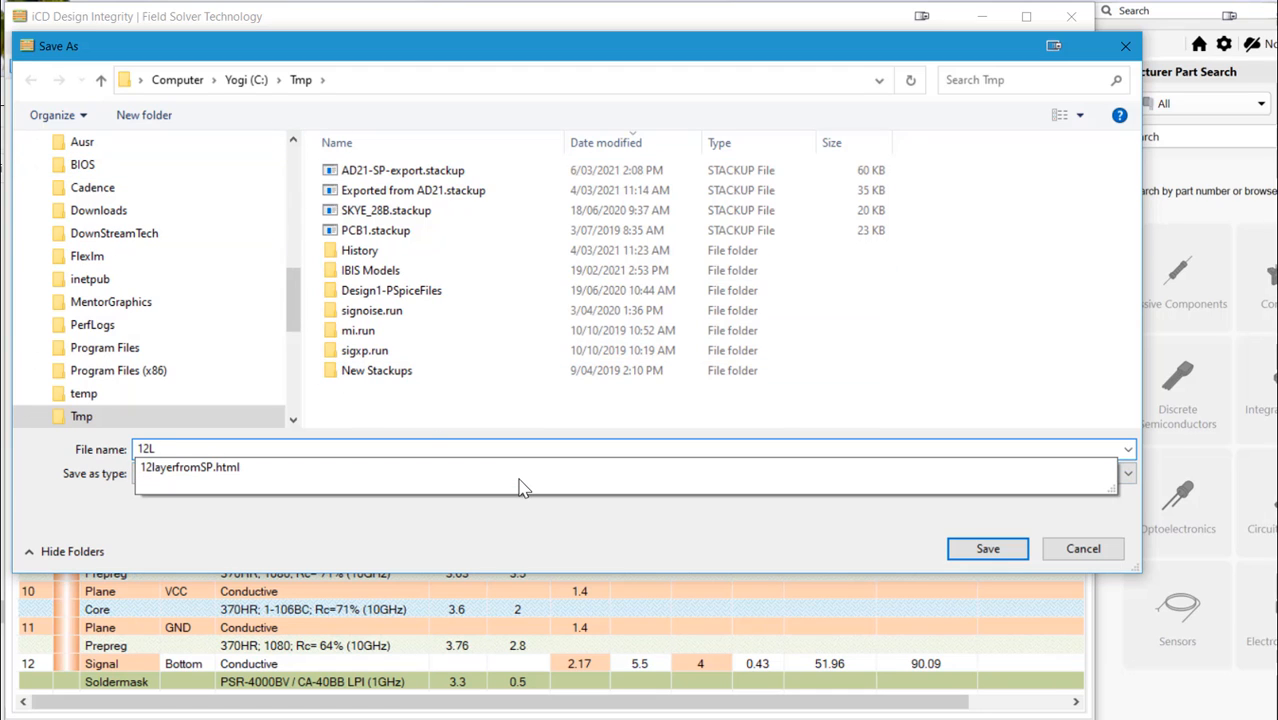
{"action": "left_click", "coordinate": [987, 550]}
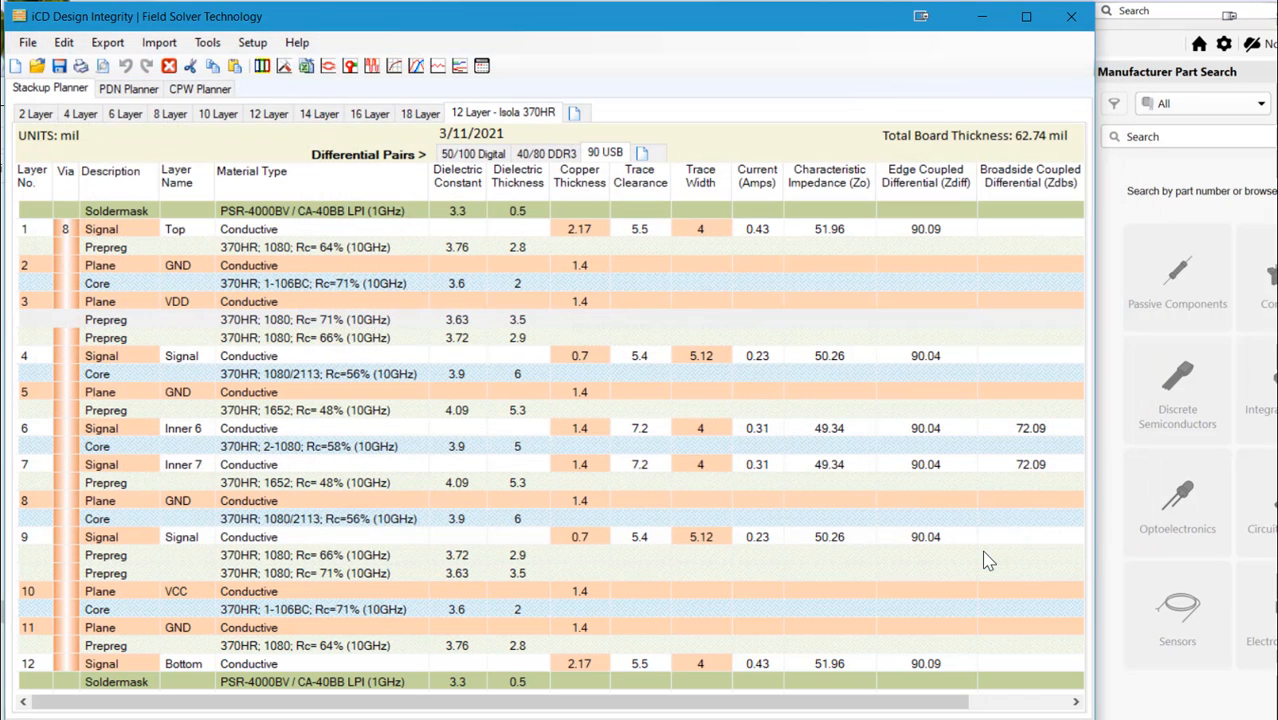
Switch to Altium Designer and create a new PCB document
{"action": "left_click", "coordinate": [1121, 180]}
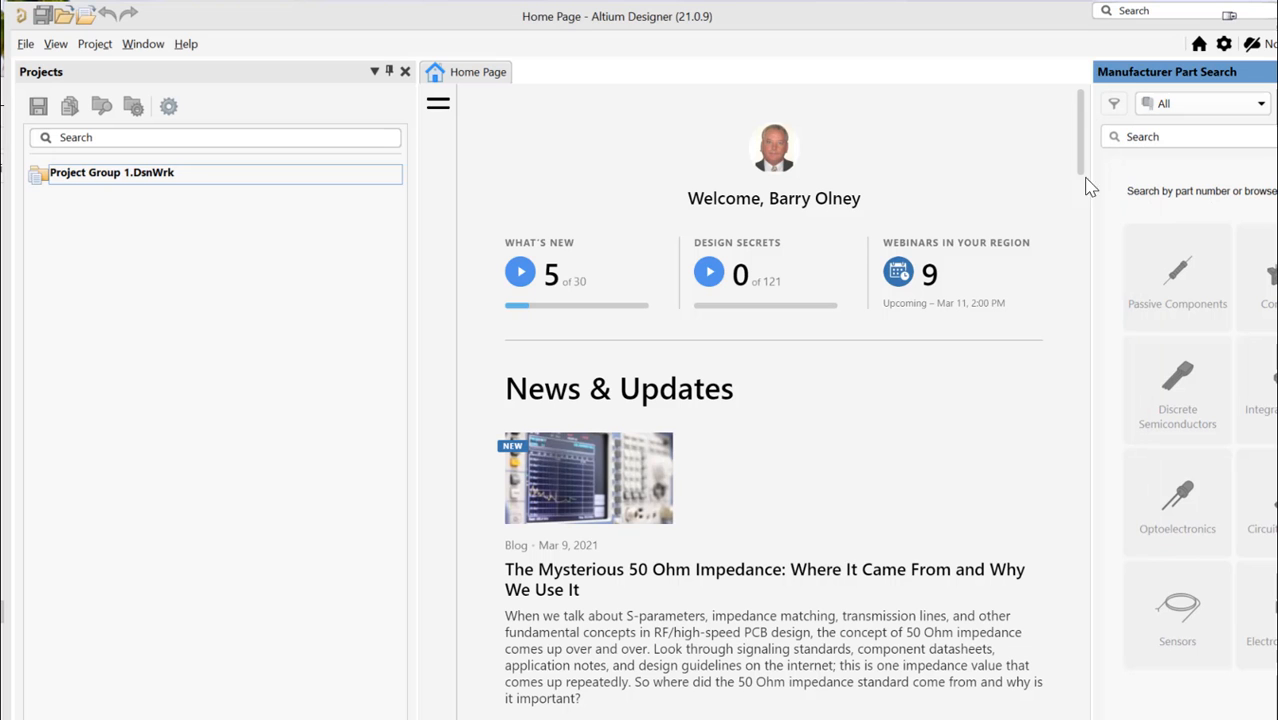
{"action": "left_click", "coordinate": [25, 44]}
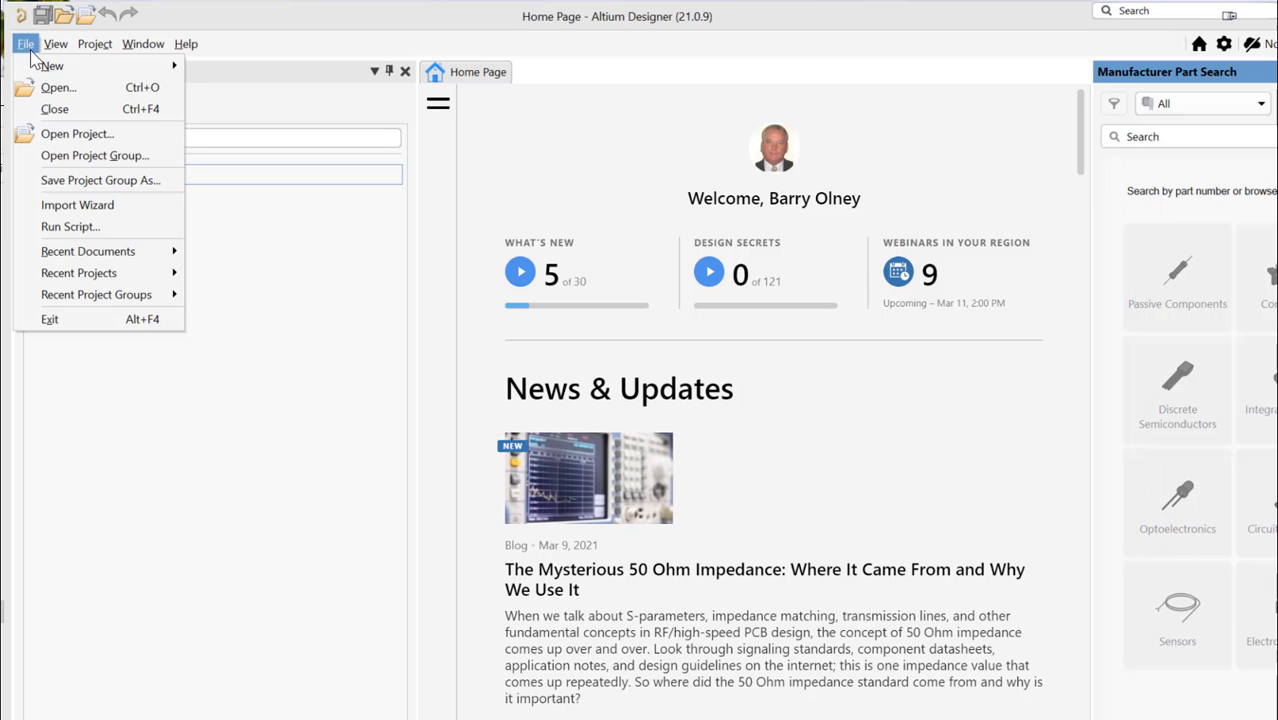
{"action": "mouse_move", "coordinate": [50, 68]}
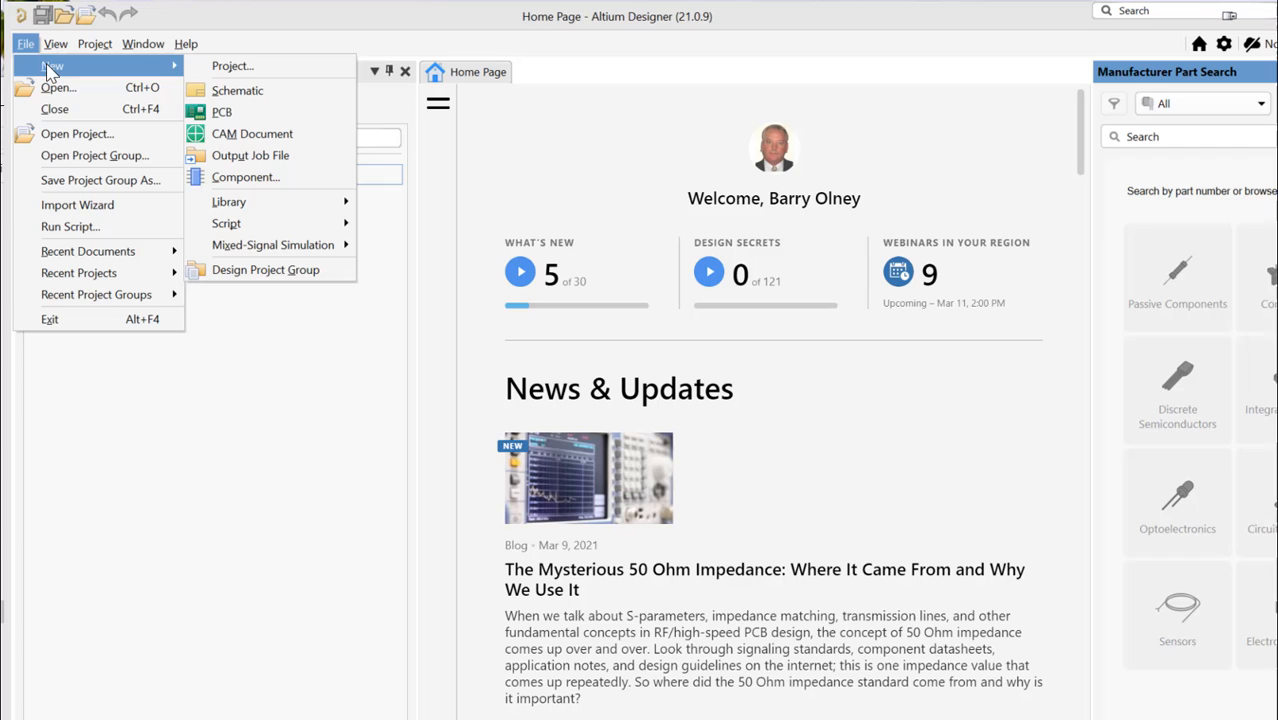
{"action": "left_click", "coordinate": [236, 112]}
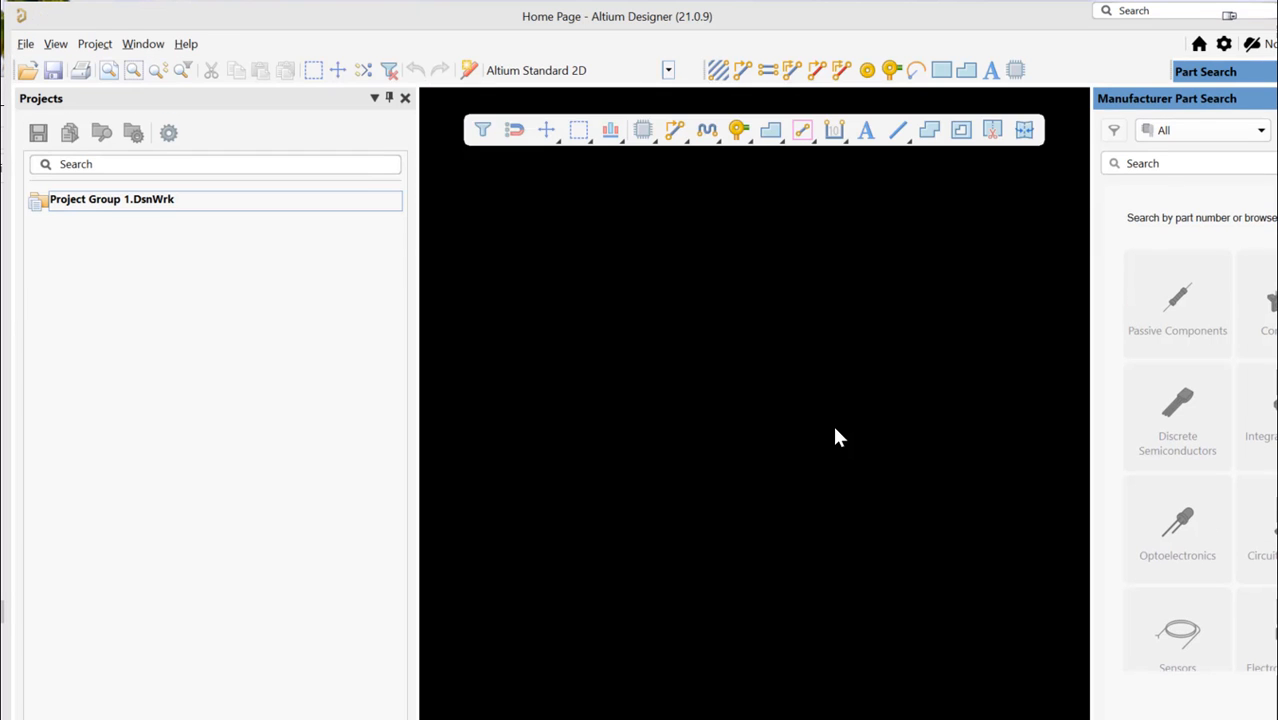
Load 12L.stackup from the C: drive's Tmp folder into the new board's Layer Stack Manager
{"action": "left_click", "coordinate": [204, 44]}
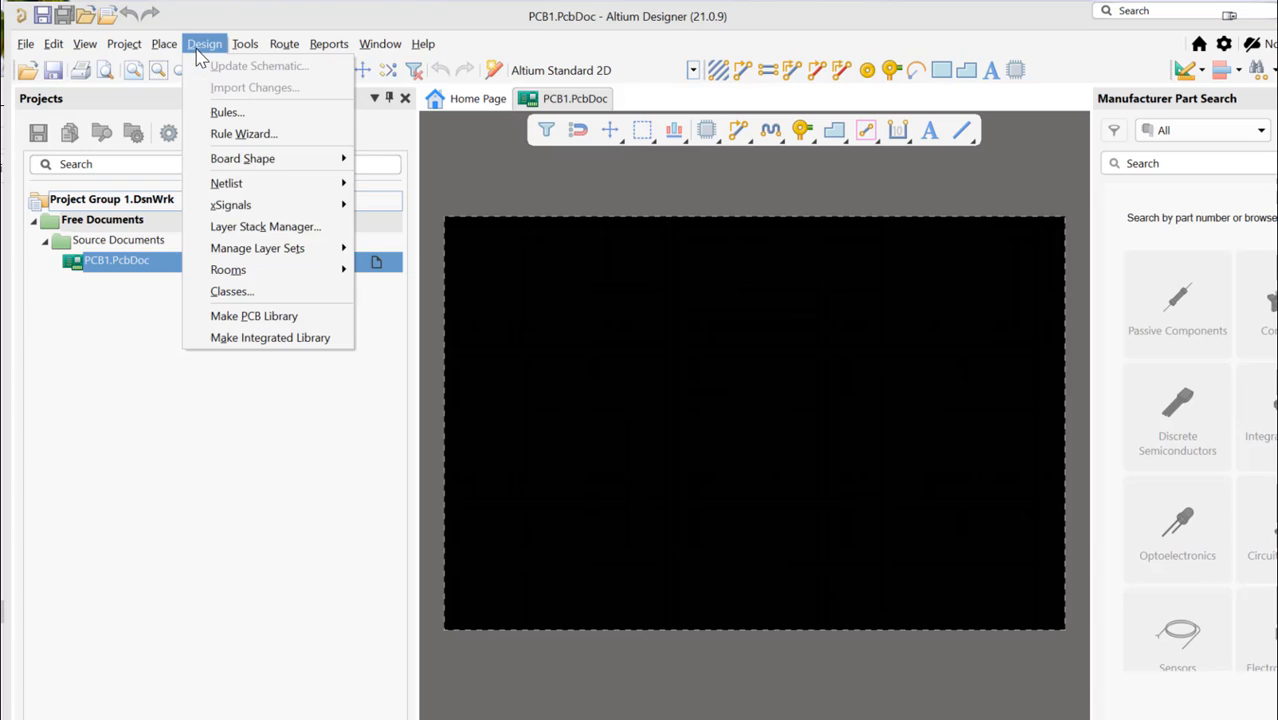
{"action": "left_click", "coordinate": [245, 228]}
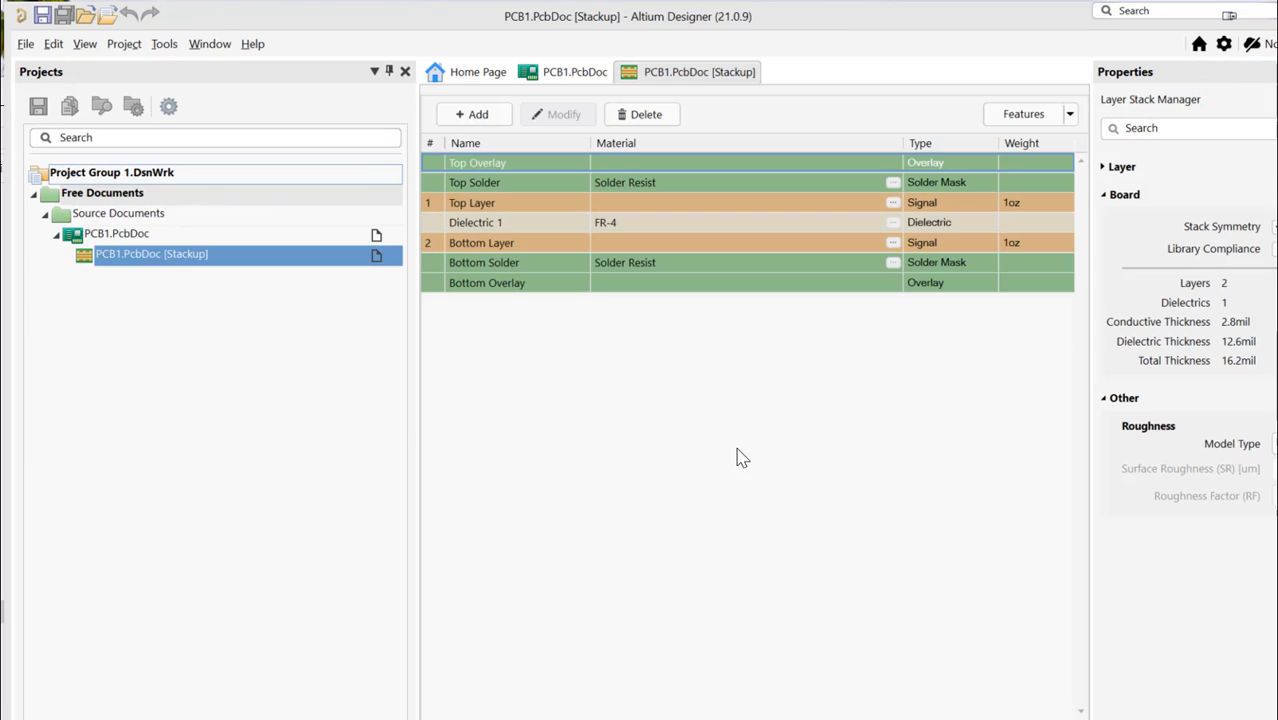
{"action": "left_click", "coordinate": [26, 44]}
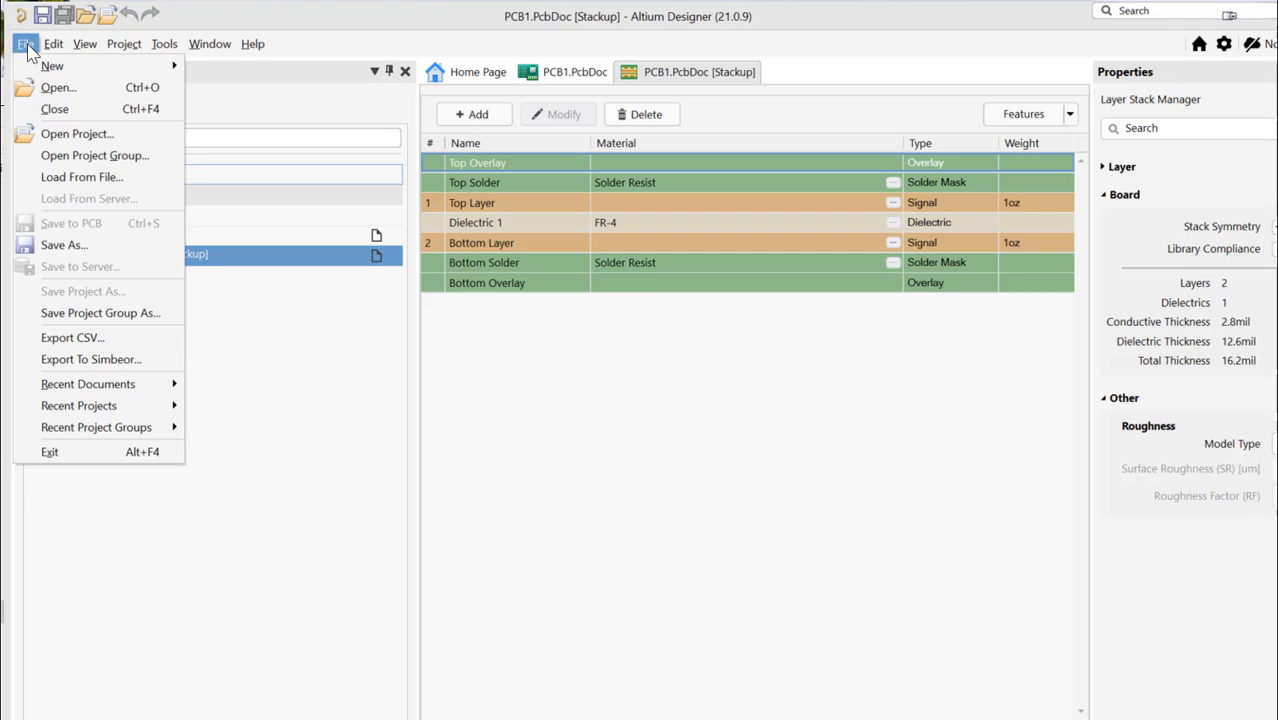
{"action": "left_click", "coordinate": [82, 178]}
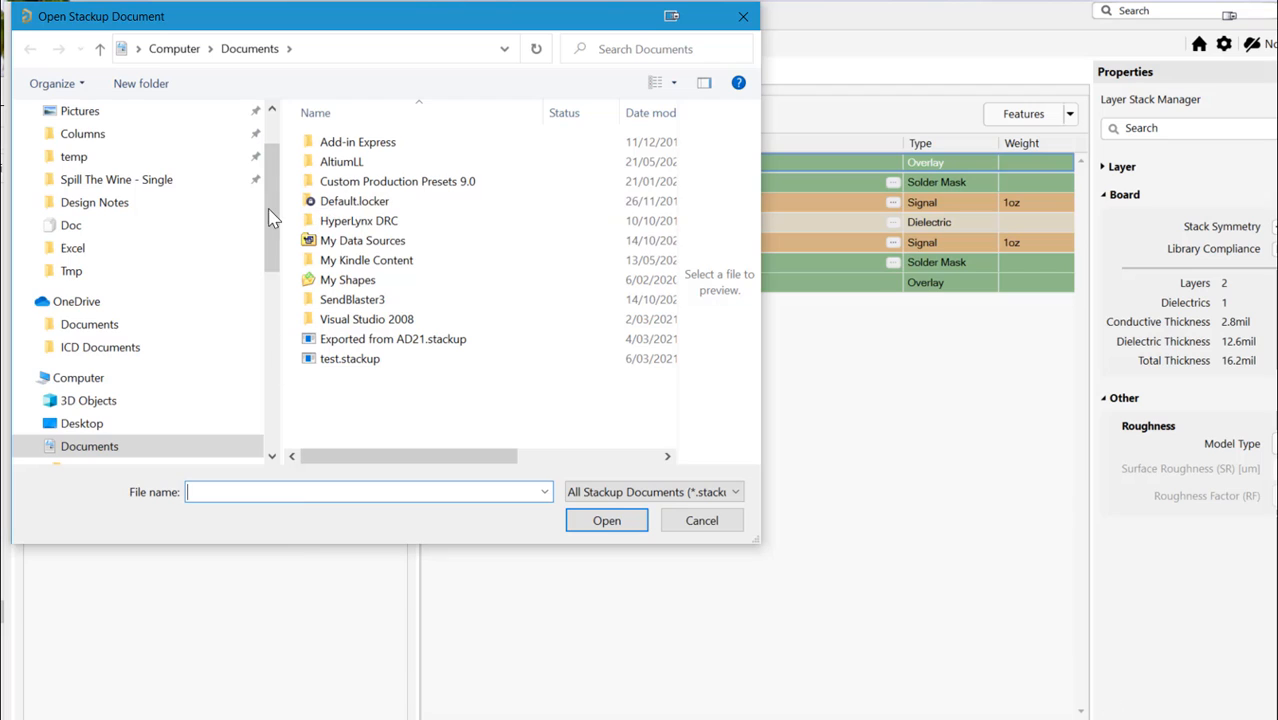
{"action": "left_click_drag", "start_coordinate": [272, 271], "coordinate": [272, 400]}
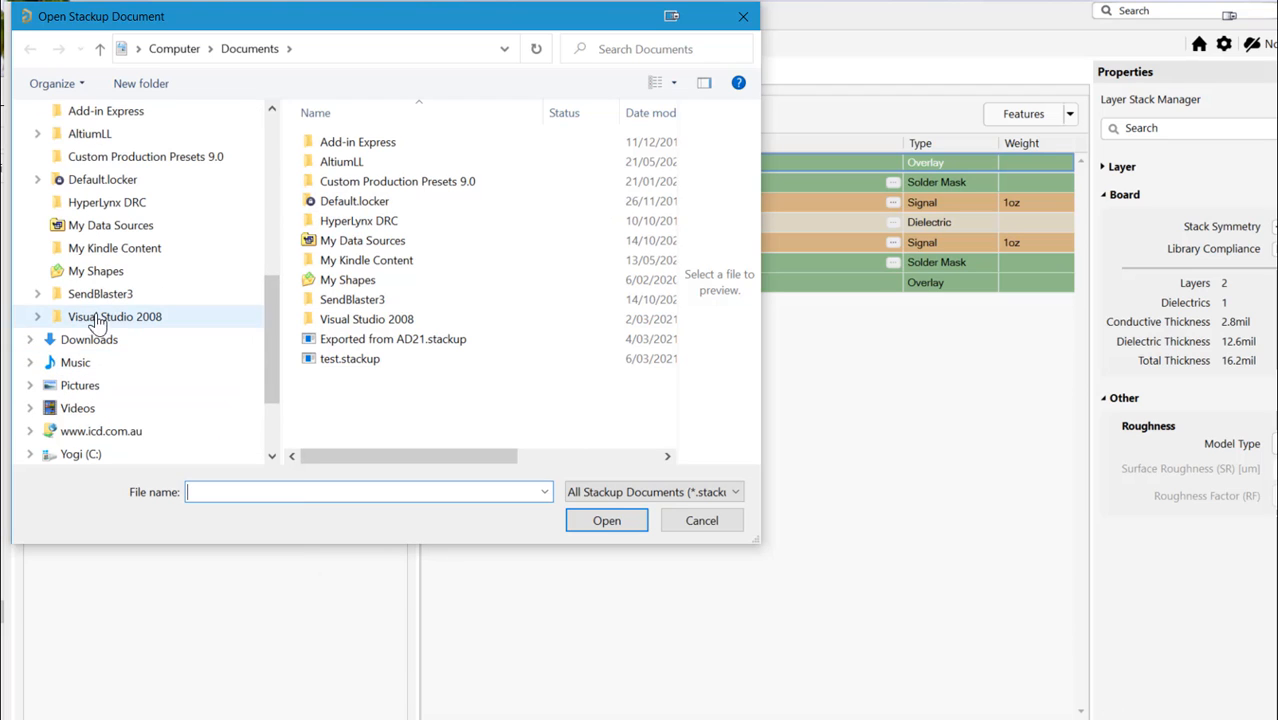
{"action": "left_click", "coordinate": [29, 455]}
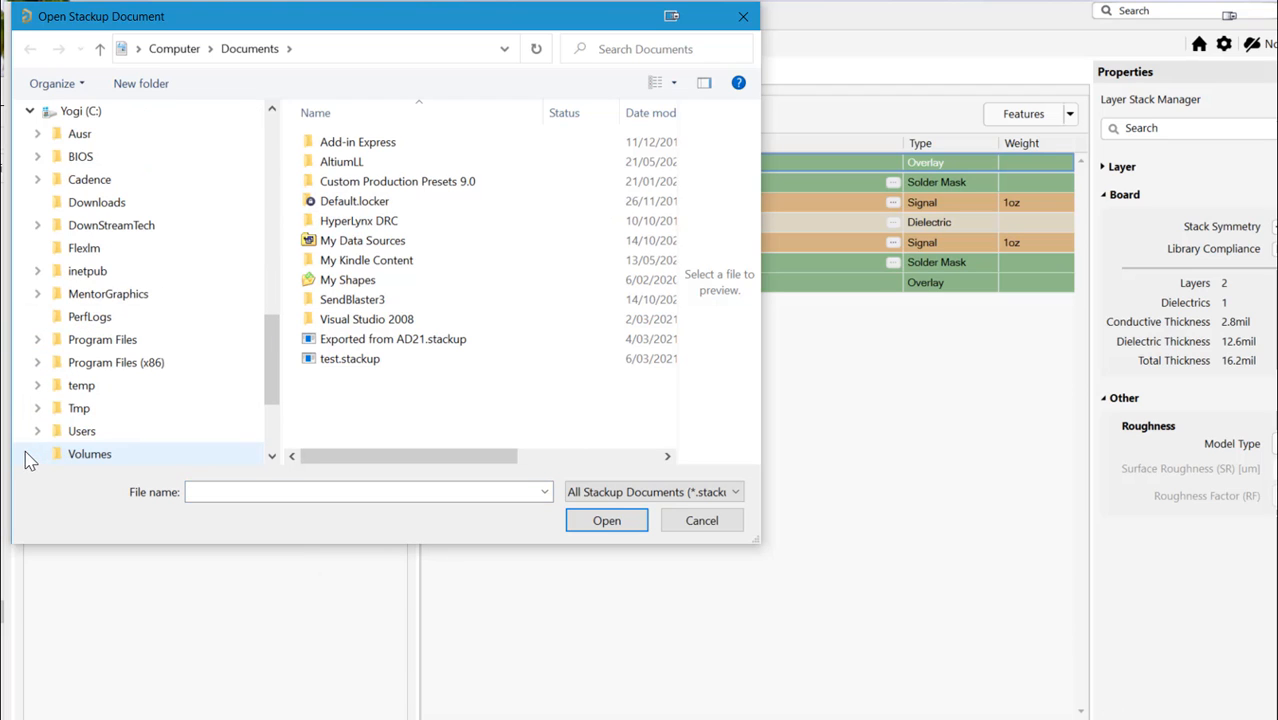
{"action": "left_click", "coordinate": [63, 415]}
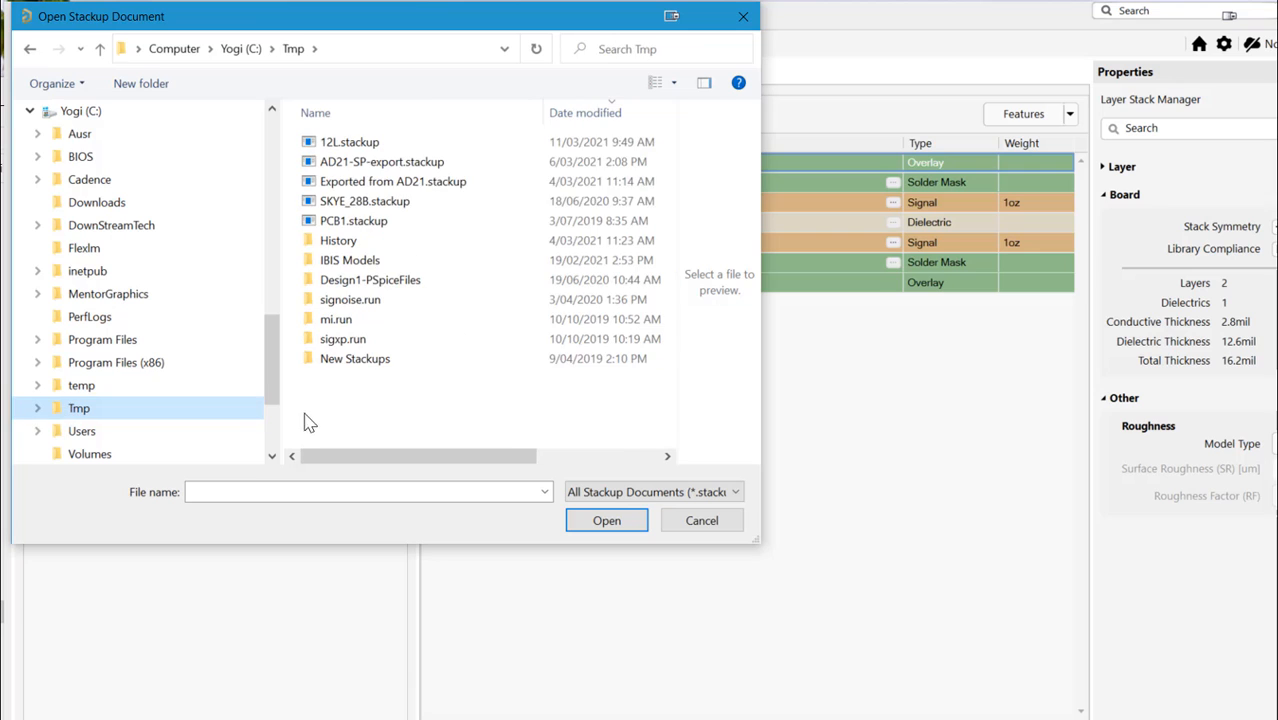
{"action": "left_click", "coordinate": [352, 146]}
{"action": "double_click", "coordinate": [355, 148]}
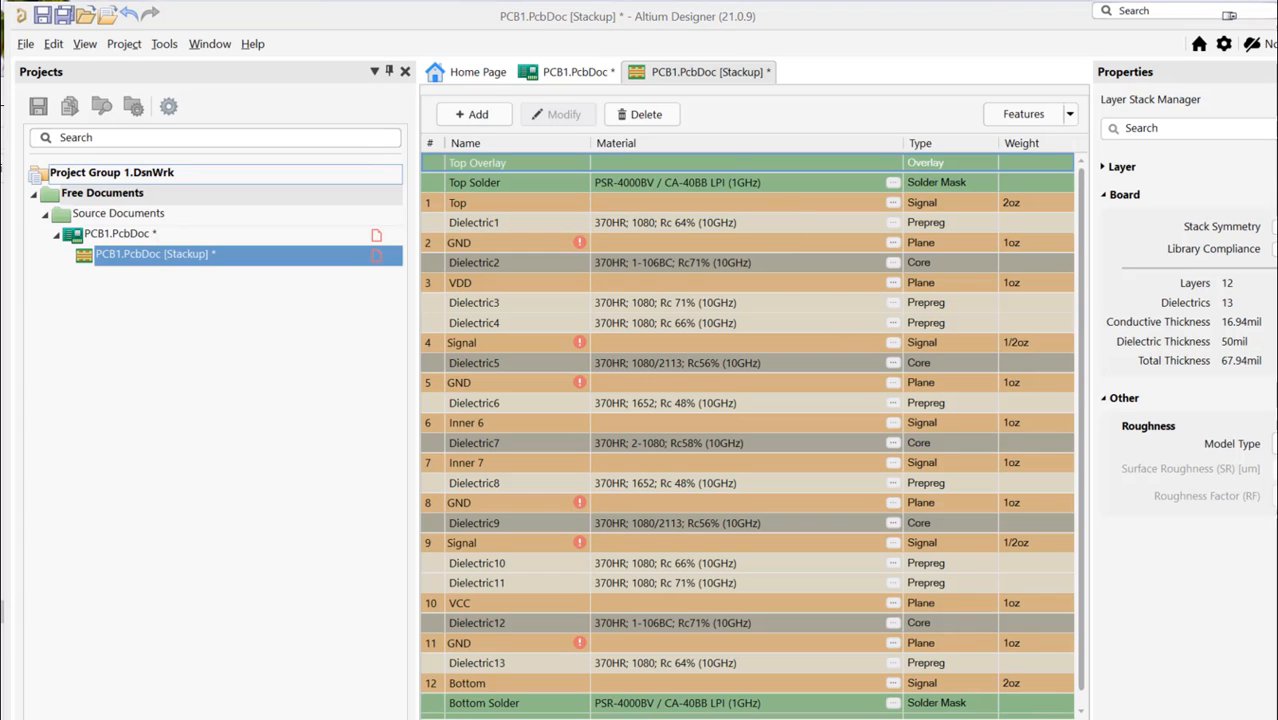
Add an impedance profile to the loaded stackup, with its type set to Differential and its target impedance edited
{"action": "left_click_drag", "start_coordinate": [520, 719], "coordinate": [728, 719]}
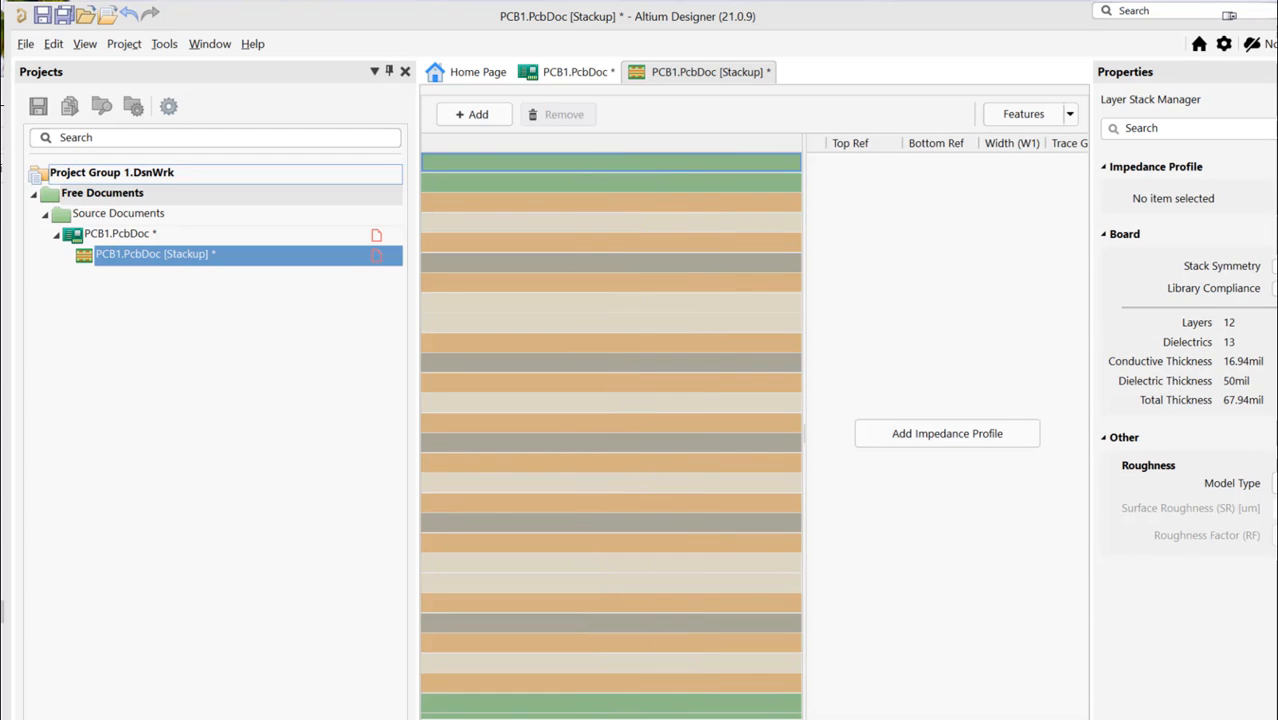
{"action": "left_click", "coordinate": [958, 437]}
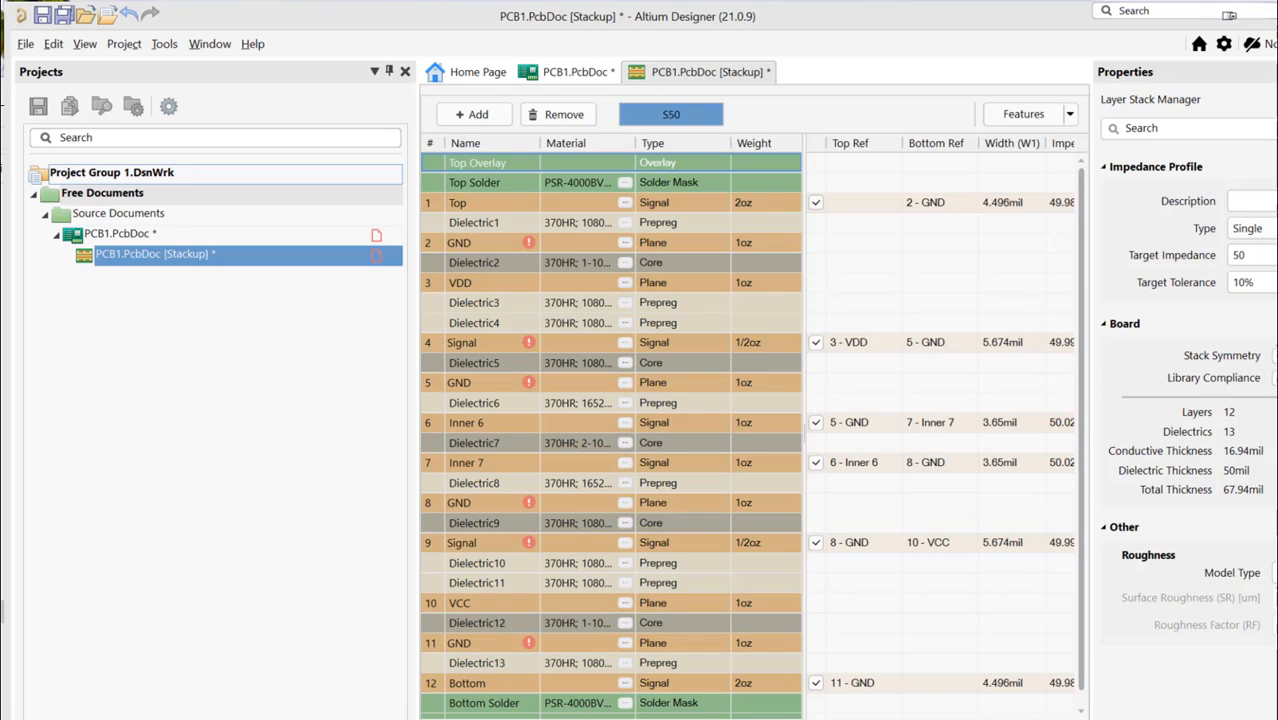
{"action": "left_click", "coordinate": [1265, 229]}
{"action": "left_click", "coordinate": [1254, 269]}
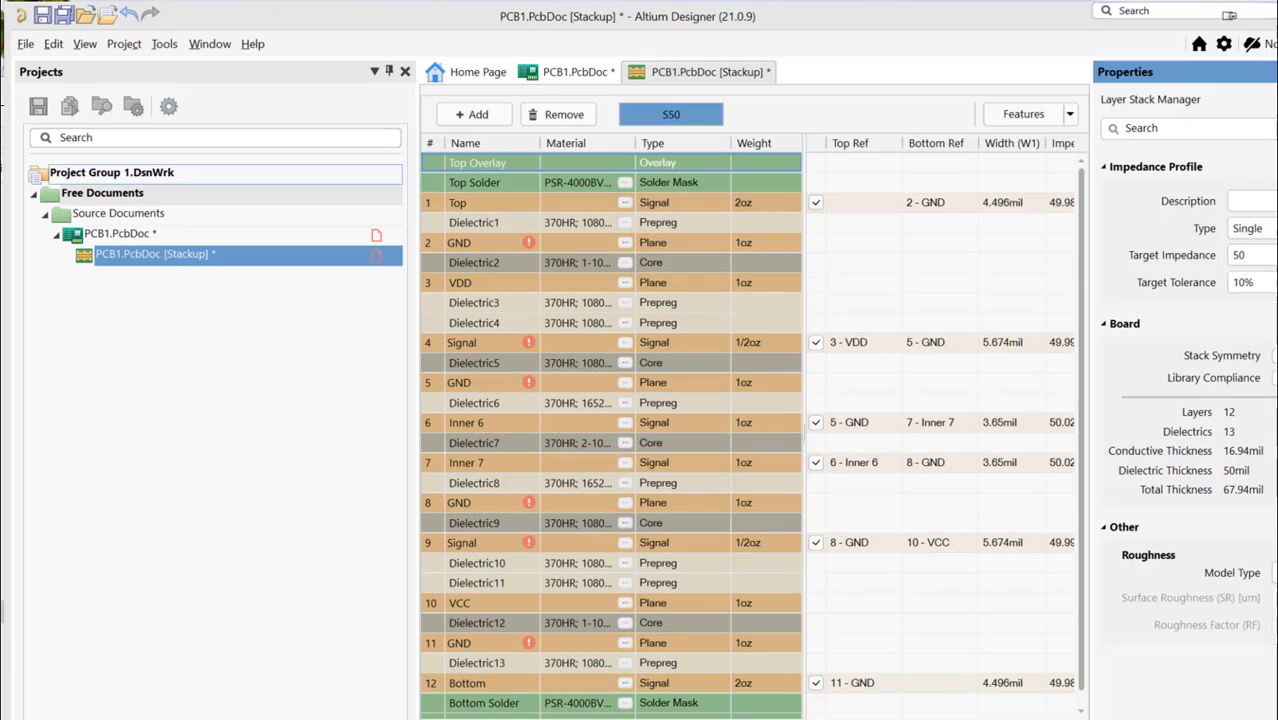
{"action": "double_click", "coordinate": [1230, 257]}
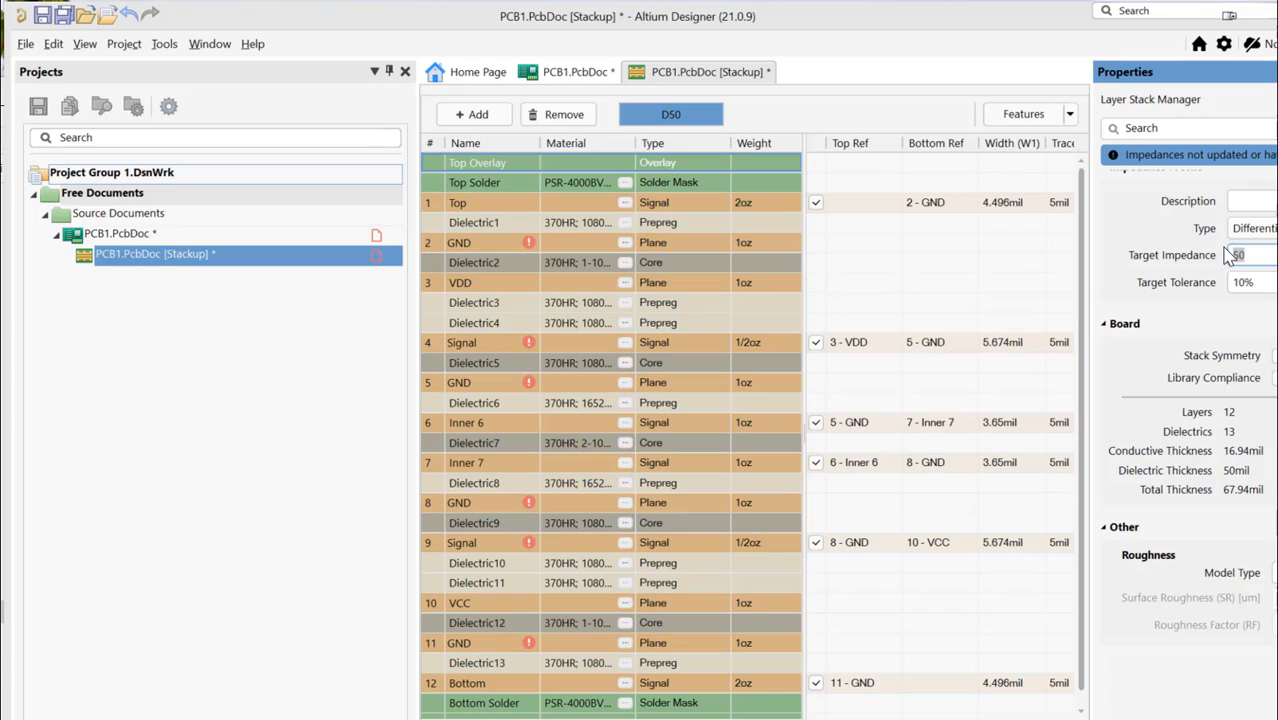
{"action": "key", "text": "Return"}
Return to PCB1.PcbDoc and open its design rules editor
{"action": "left_click", "coordinate": [560, 72]}
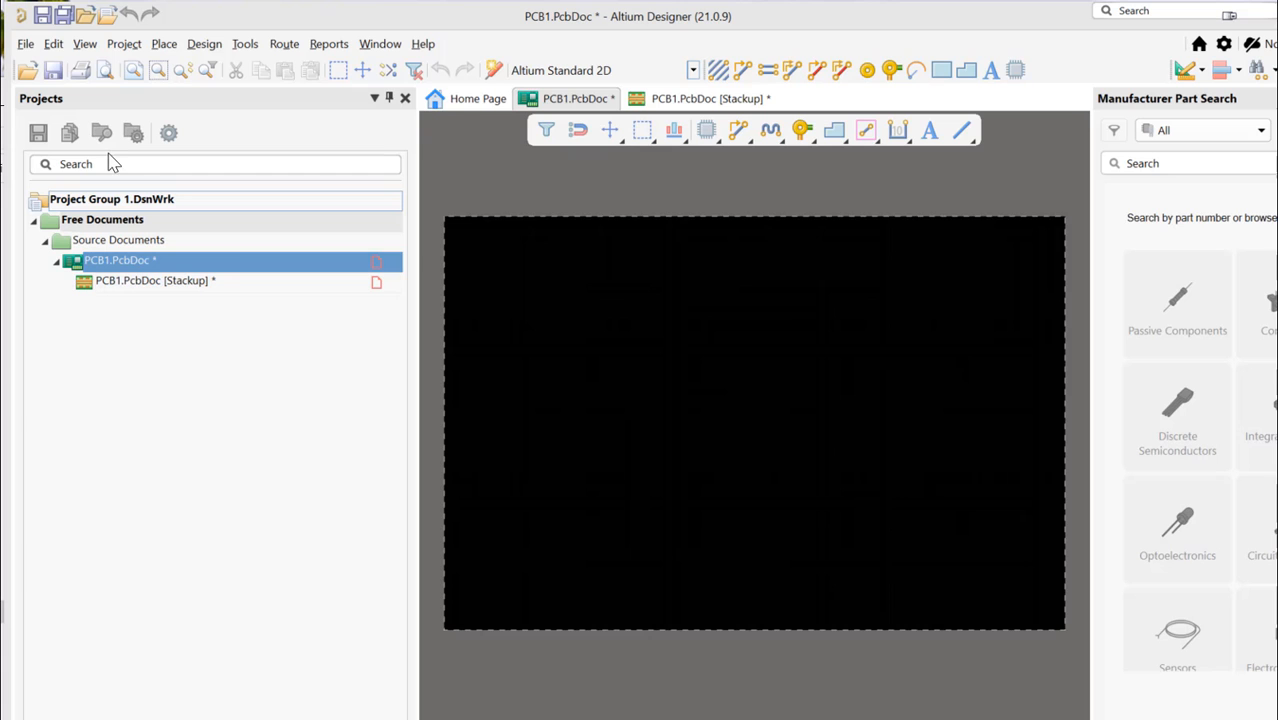
{"action": "left_click", "coordinate": [205, 44]}
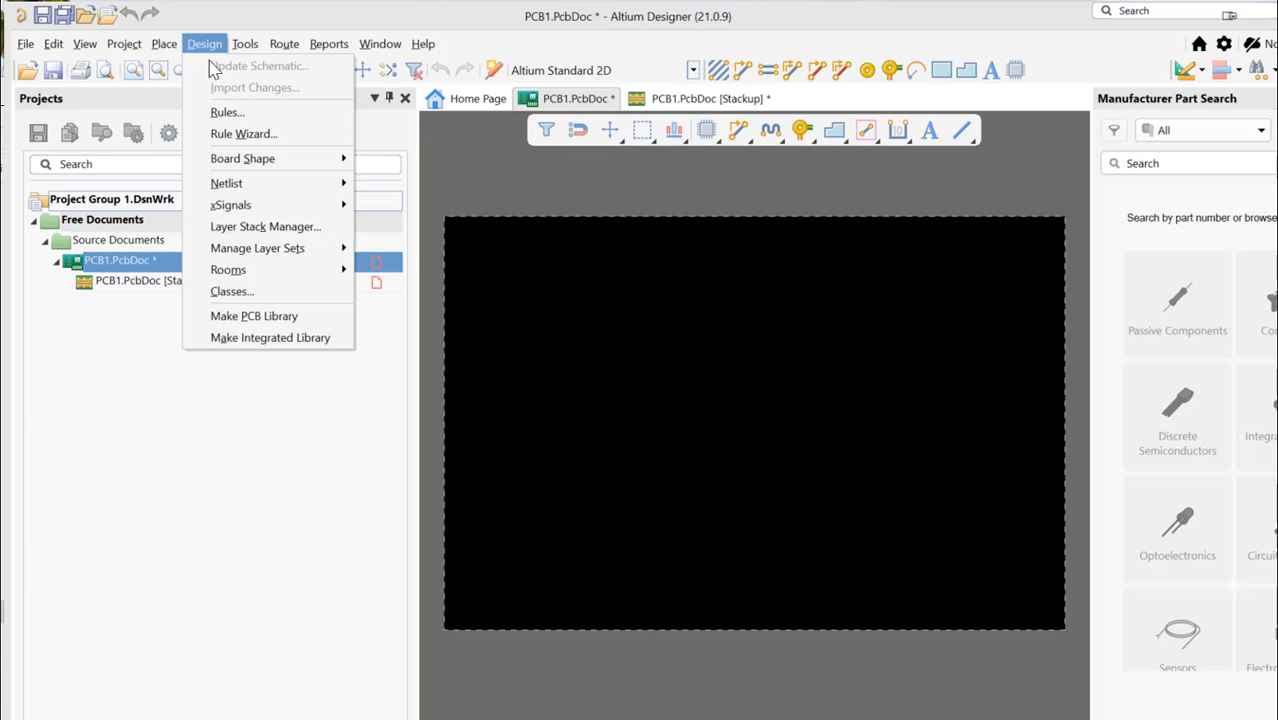
{"action": "left_click", "coordinate": [226, 116]}
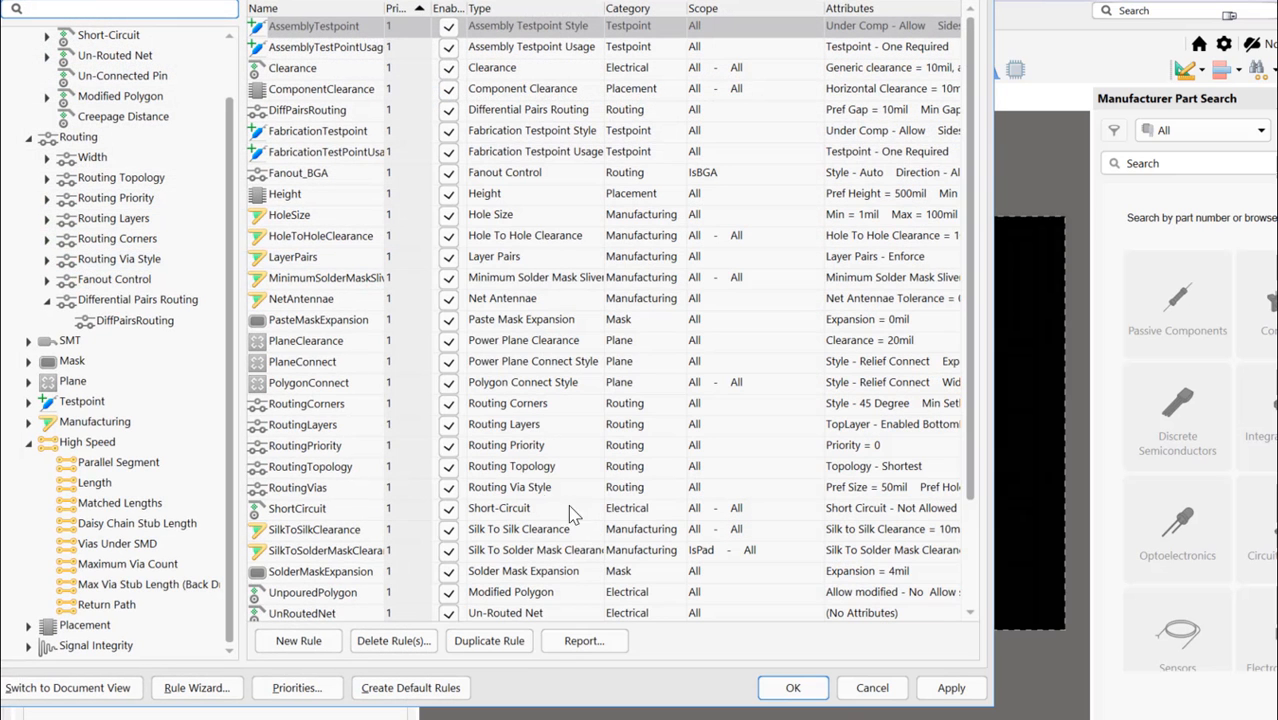
Start a design rules import from the Design Rules root and include every rule type
{"action": "left_click_drag", "start_coordinate": [229, 316], "coordinate": [228, 164]}
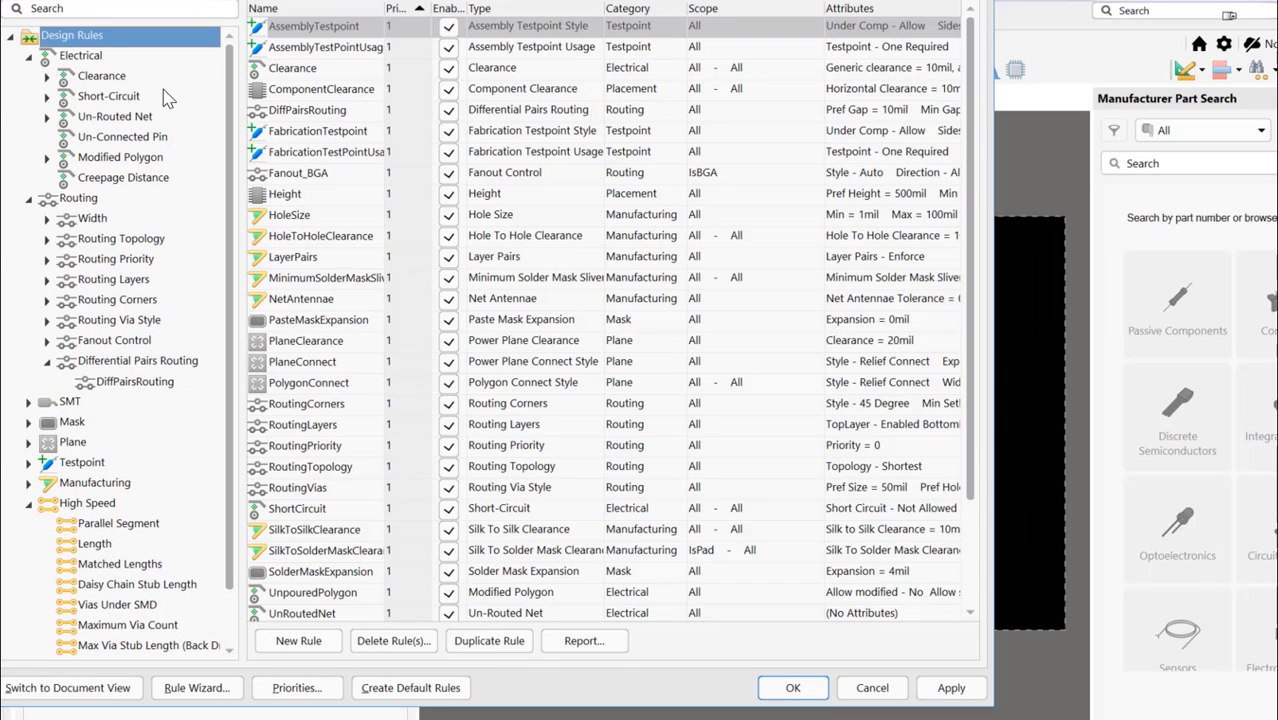
{"action": "right_click", "coordinate": [110, 48]}
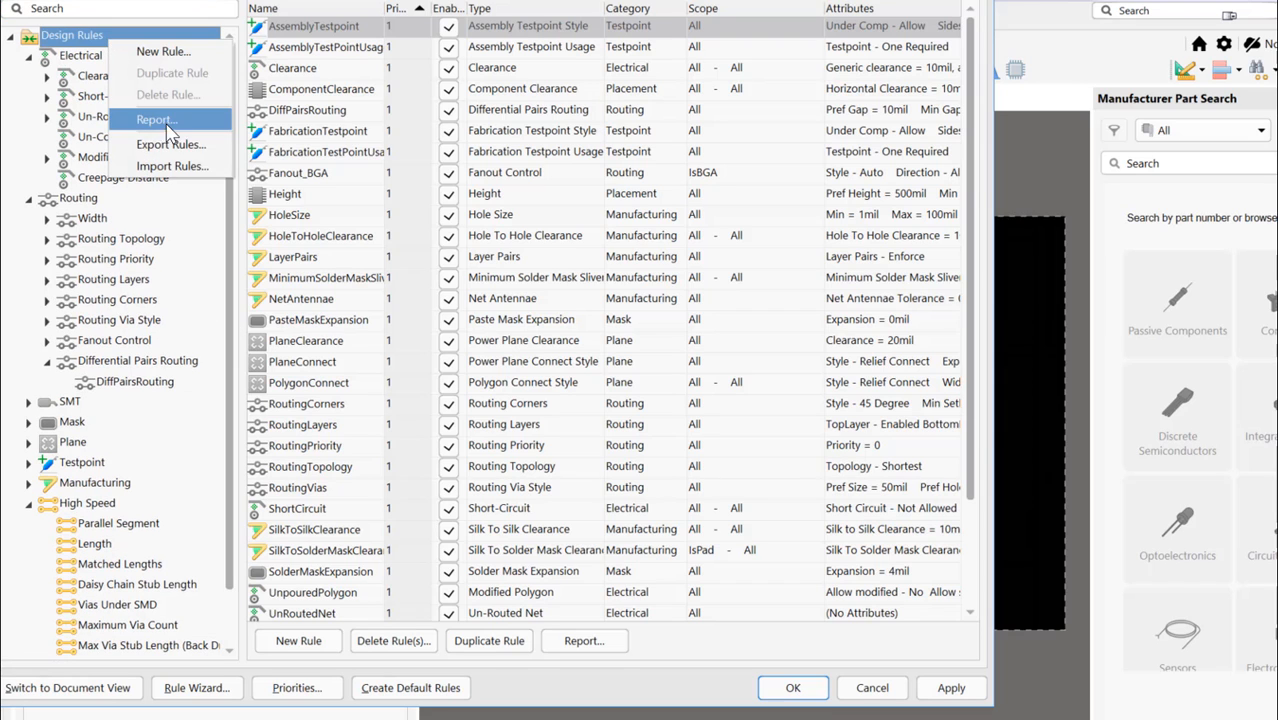
{"action": "left_click", "coordinate": [185, 165]}
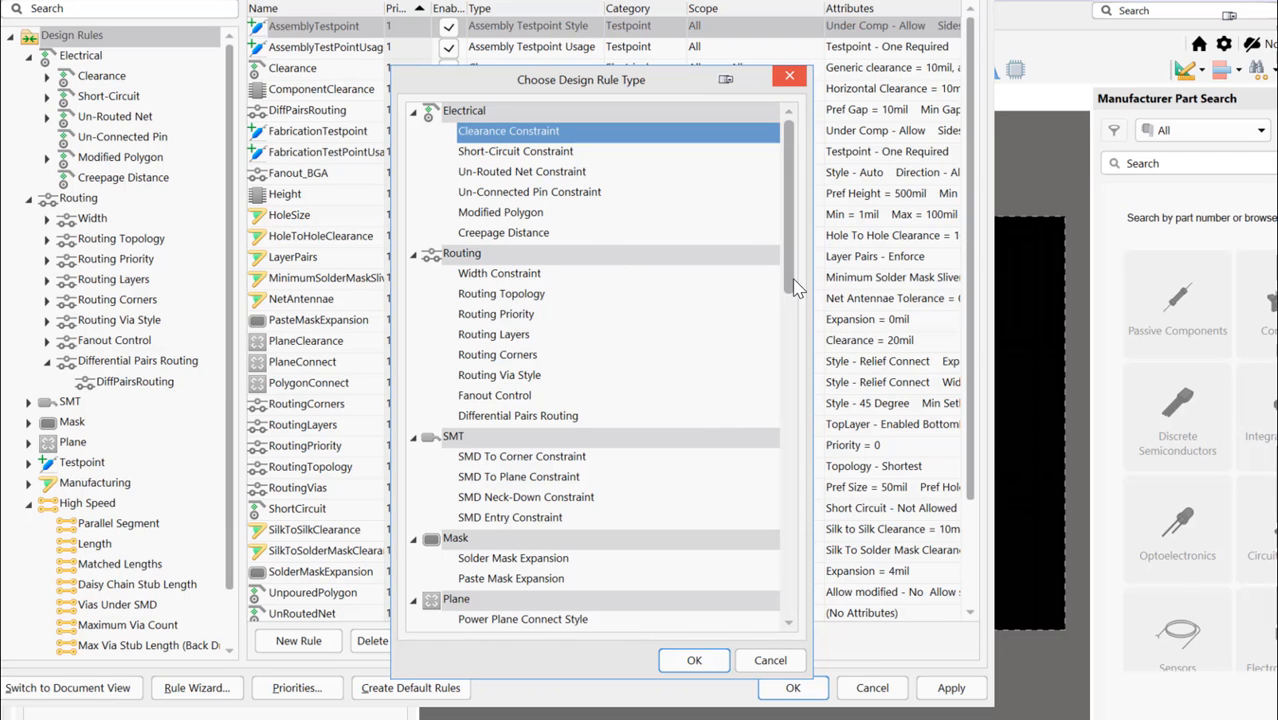
{"action": "left_click_drag", "start_coordinate": [788, 282], "coordinate": [547, 637]}
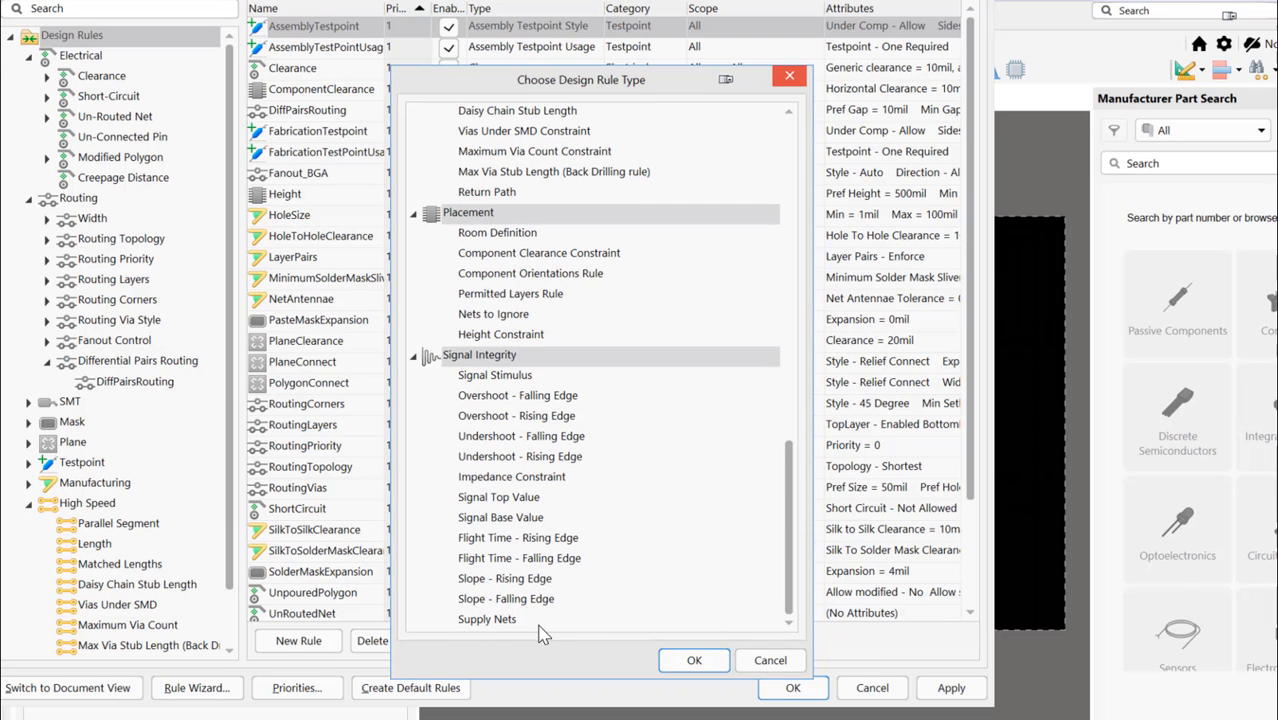
{"action": "key", "text": "ctrl+a"}
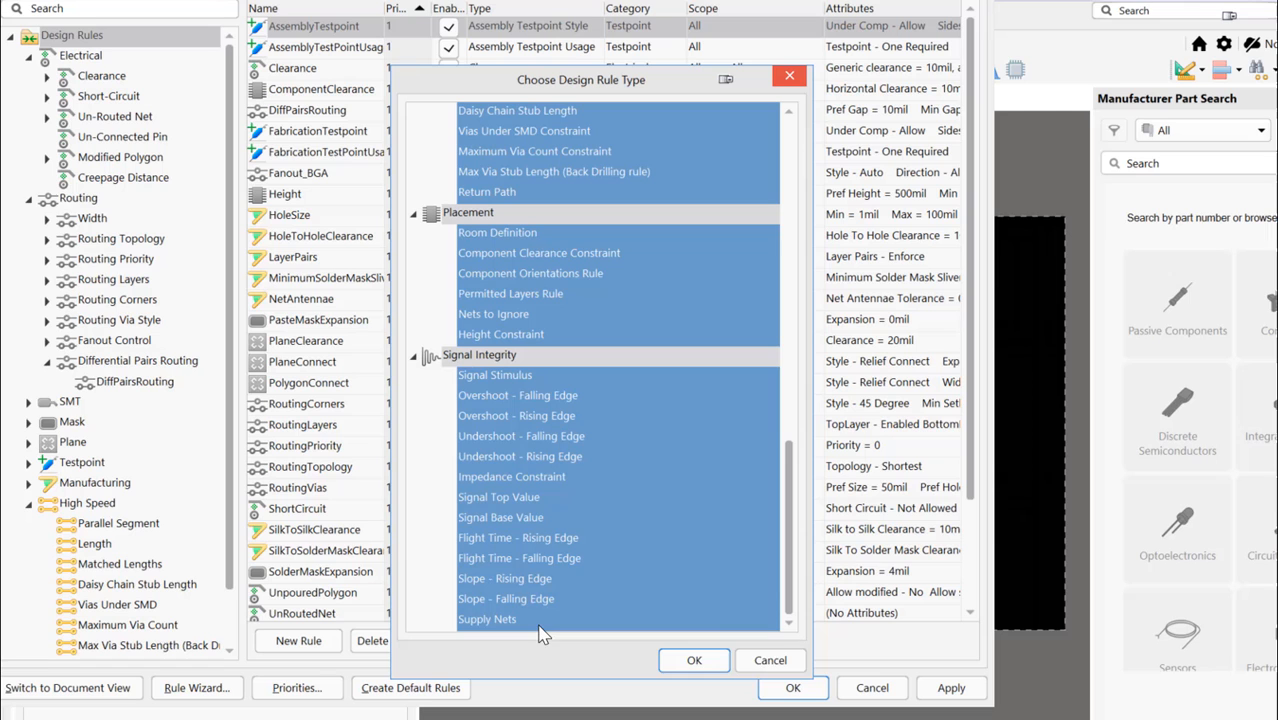
{"action": "left_click", "coordinate": [716, 666]}
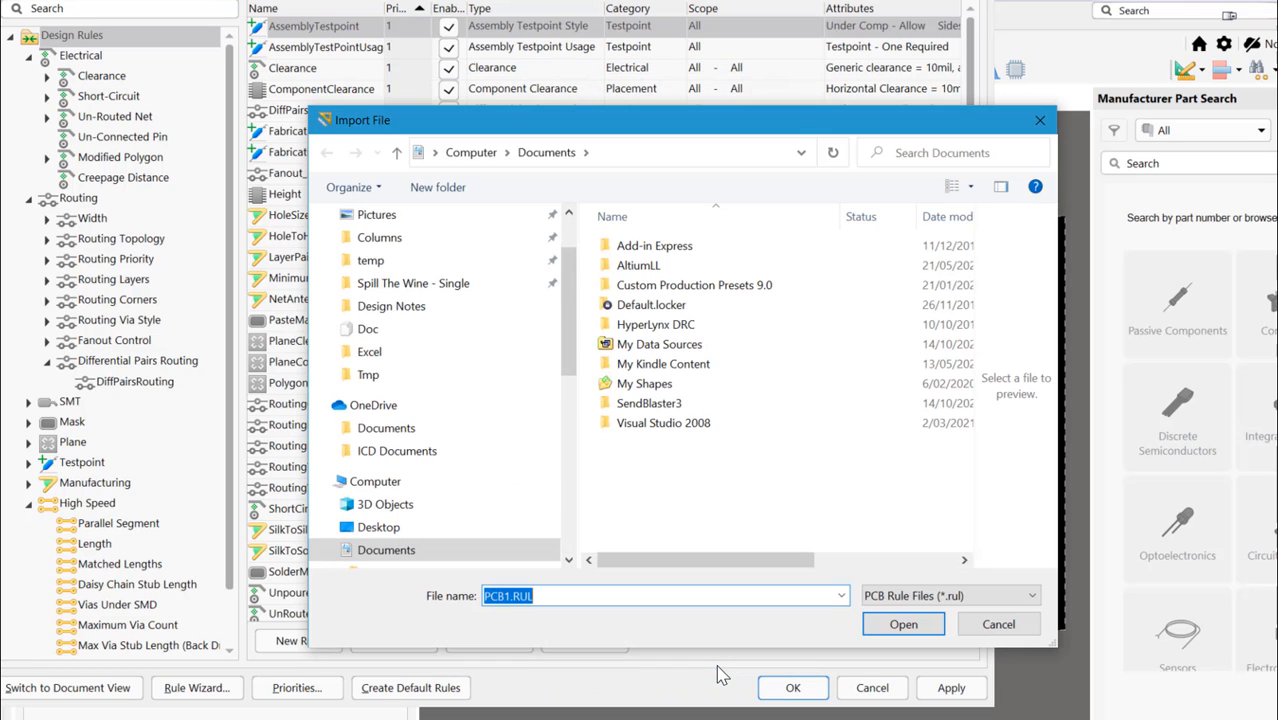
Import the rules from 12L.rul in the C: drive's Tmp folder without clearing the existing rules
{"action": "left_click_drag", "start_coordinate": [578, 335], "coordinate": [590, 482]}
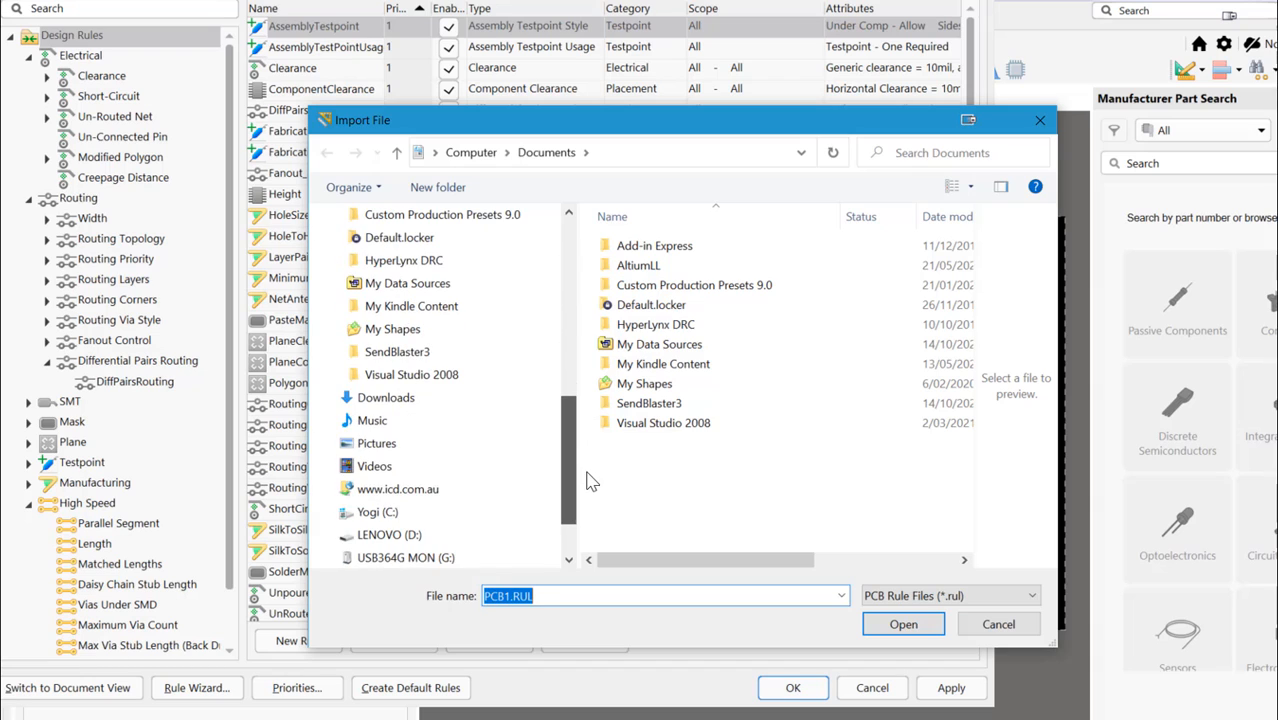
{"action": "left_click", "coordinate": [332, 513]}
{"action": "left_click", "coordinate": [376, 514]}
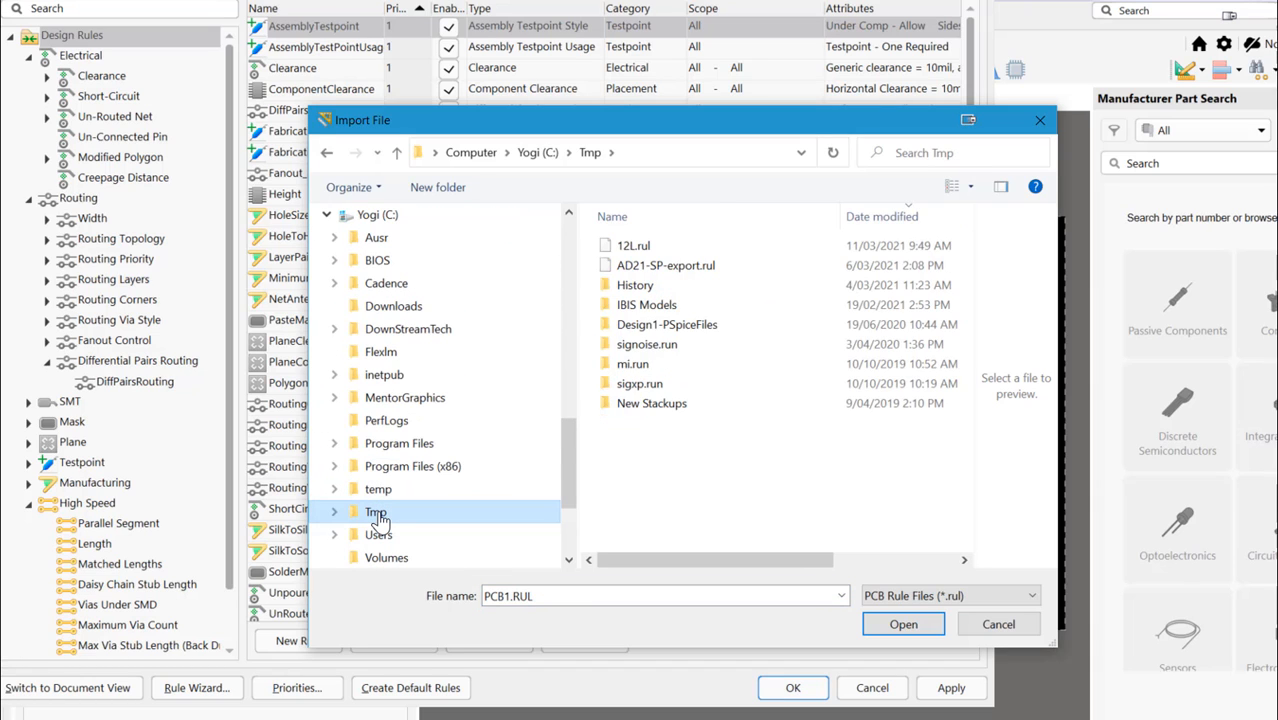
{"action": "double_click", "coordinate": [627, 248]}
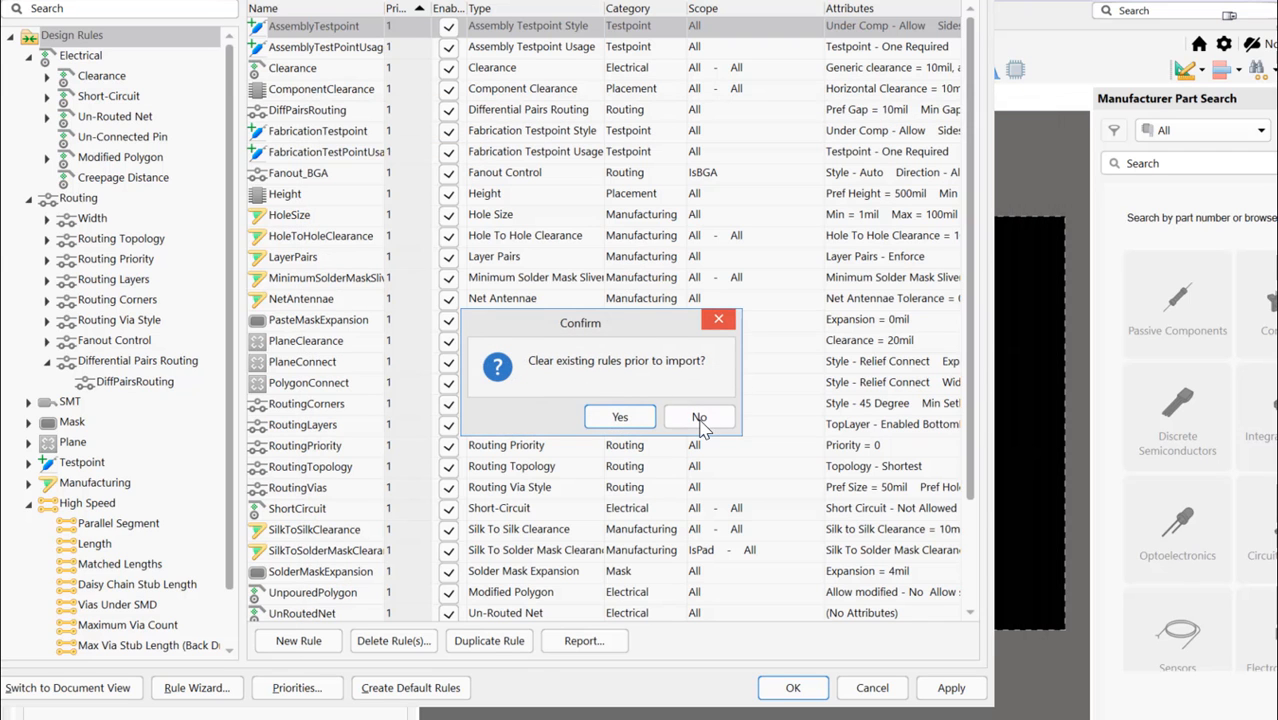
{"action": "left_click", "coordinate": [700, 420]}
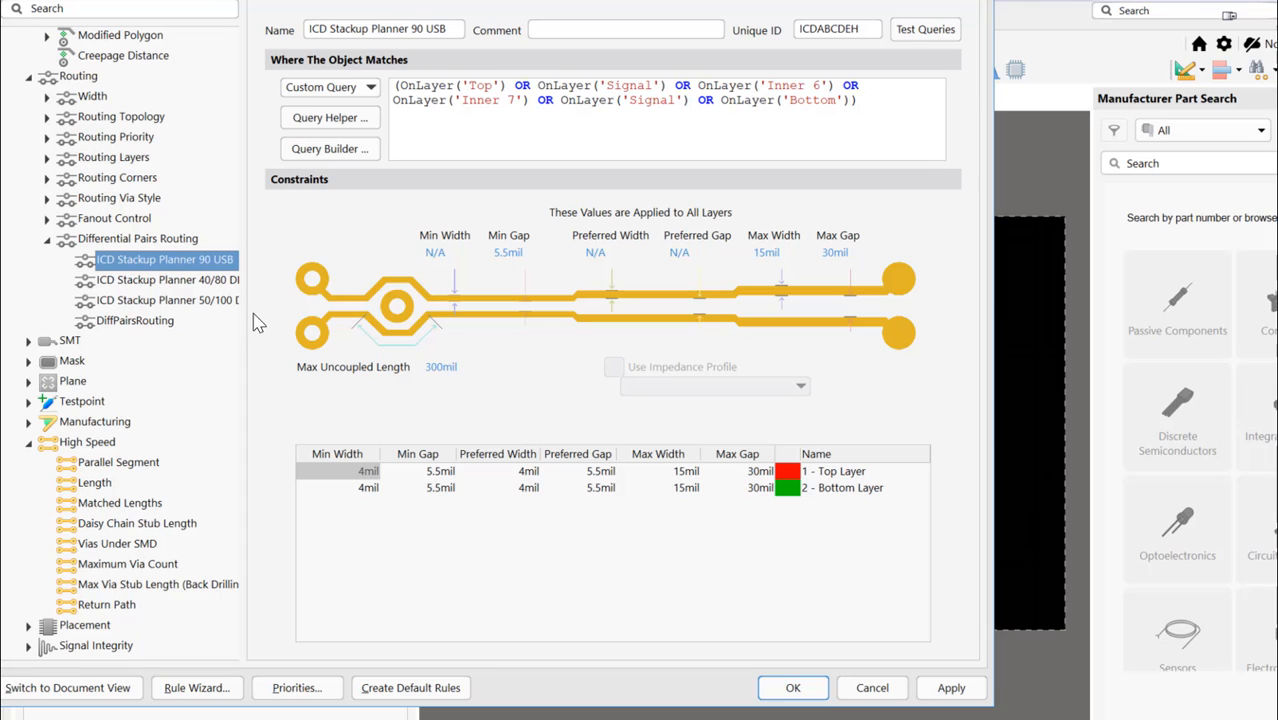
Review the imported 50/100 Digital, 40/80 DDR3 and 90 USB differential pair rules, and accept the rule changes
{"action": "left_click_drag", "start_coordinate": [245, 315], "coordinate": [320, 311]}
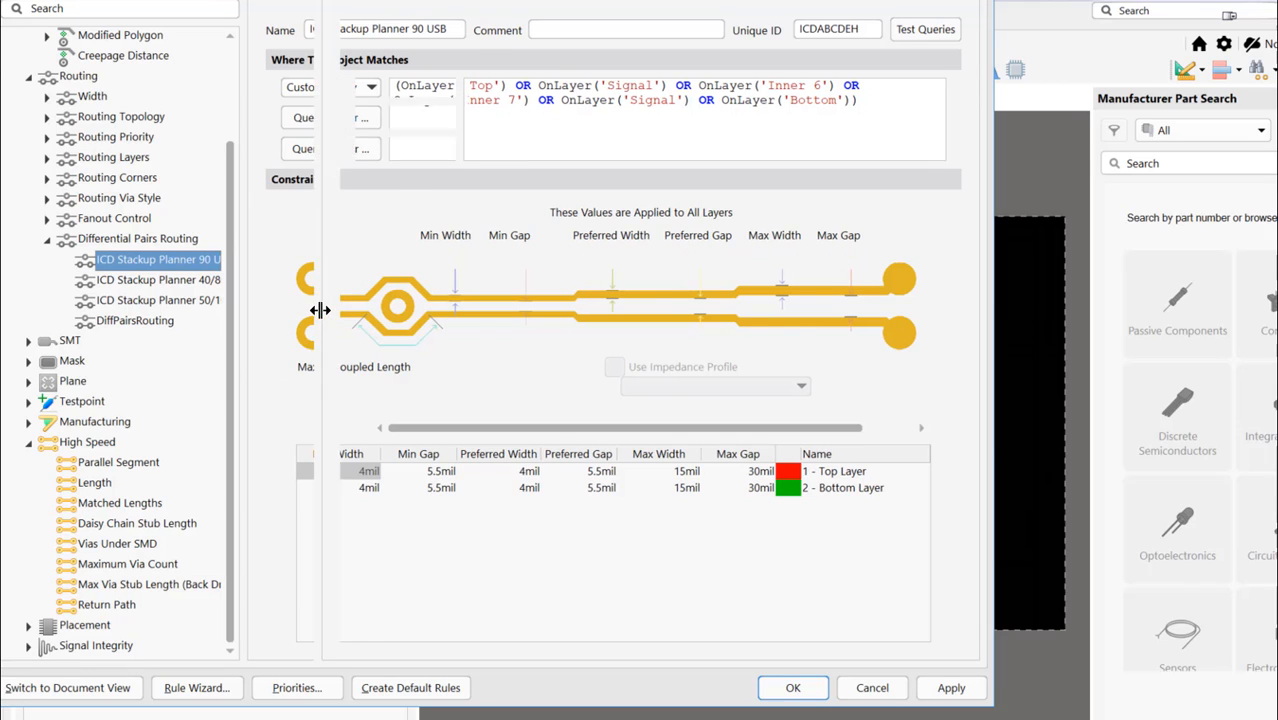
{"action": "left_click", "coordinate": [245, 300]}
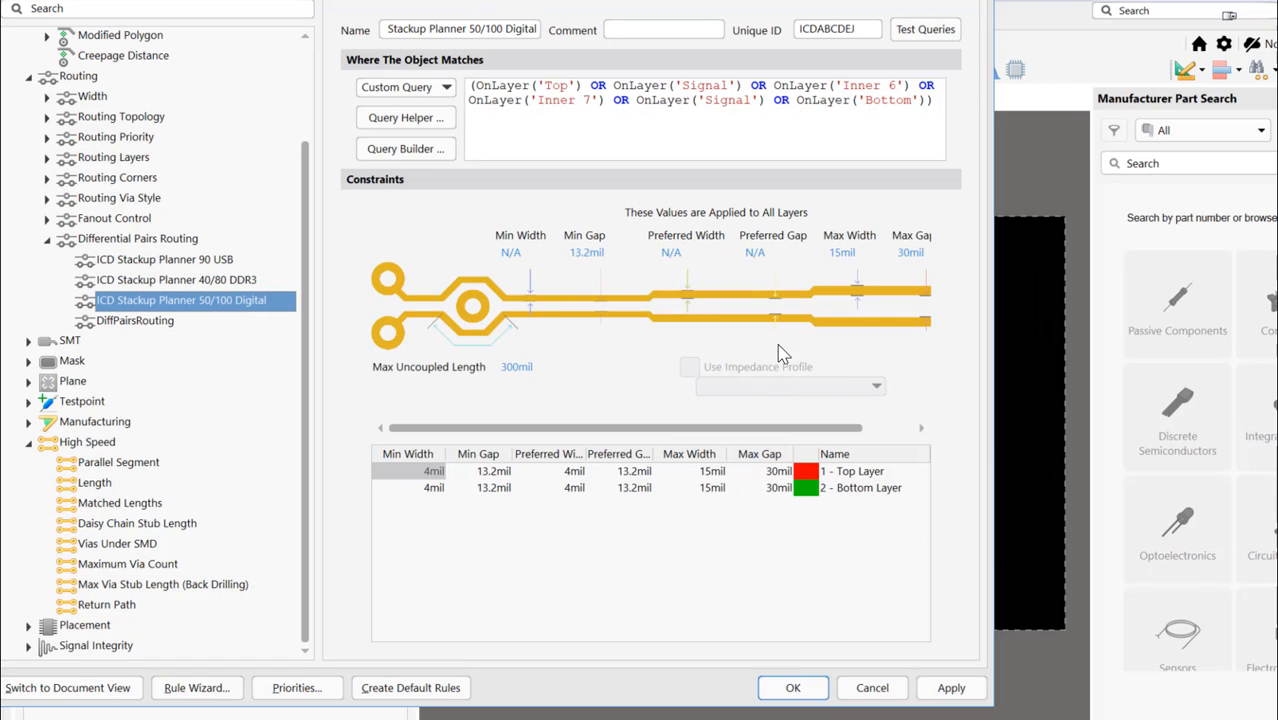
{"action": "left_click", "coordinate": [198, 287]}
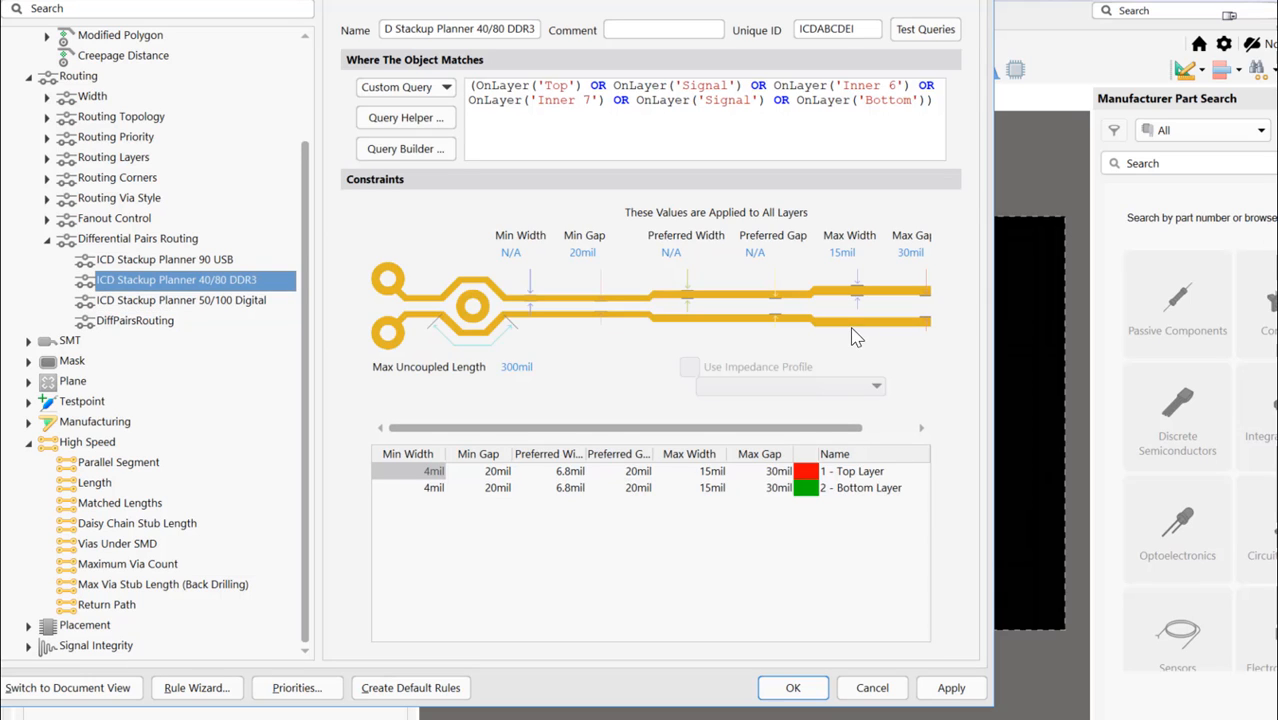
{"action": "left_click", "coordinate": [210, 261]}
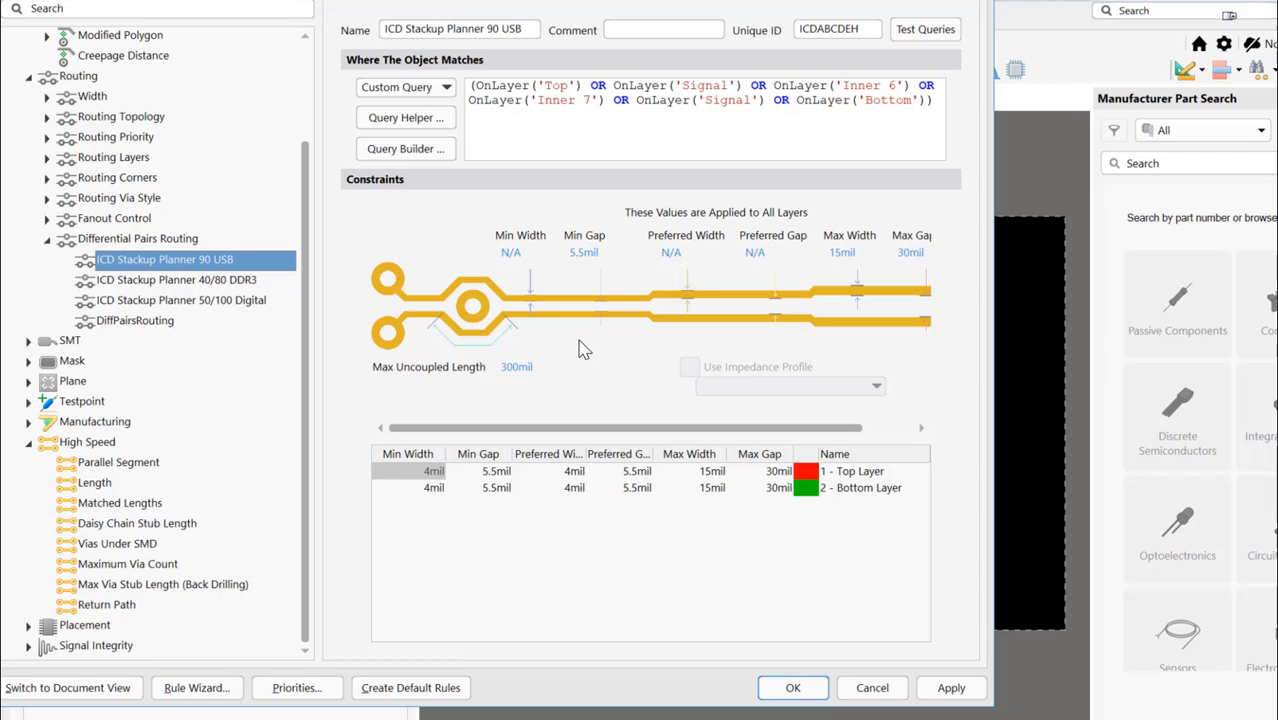
{"action": "left_click", "coordinate": [803, 697]}
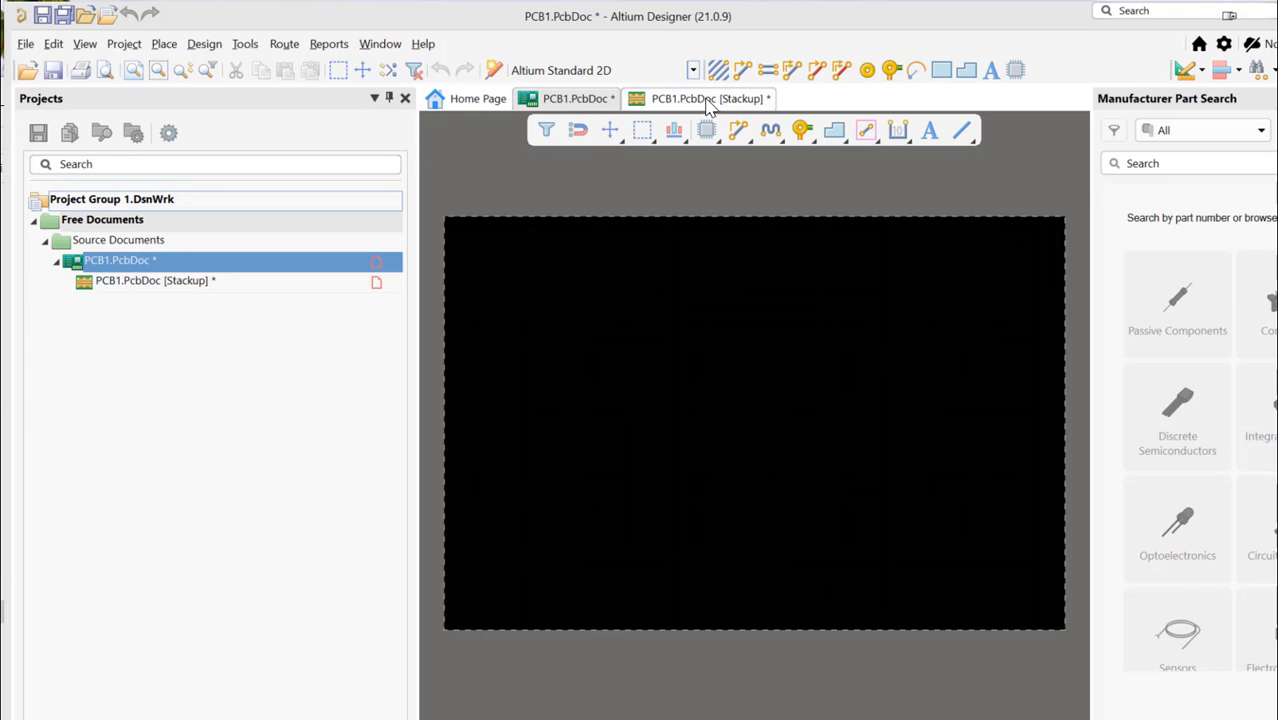
Save the board's layer stack as PCB1.stackup in the C: drive's Tmp folder, replacing the existing file
{"action": "left_click", "coordinate": [706, 101]}
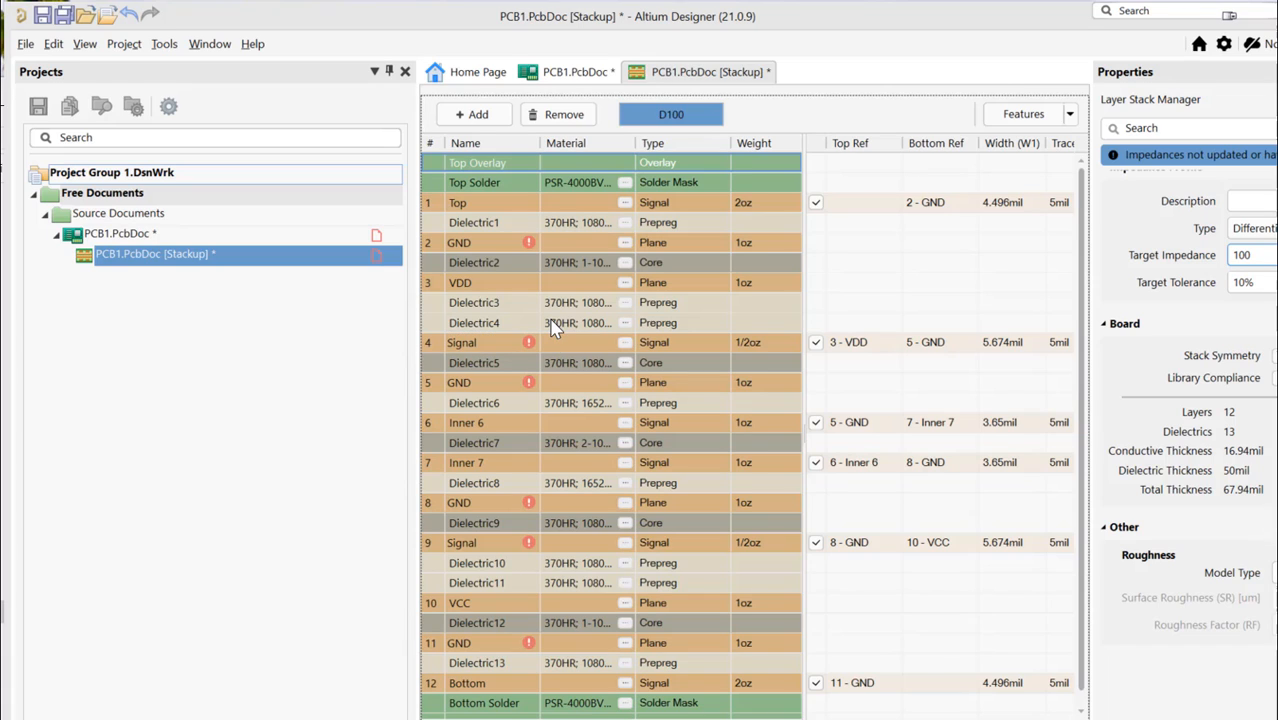
{"action": "left_click", "coordinate": [26, 44]}
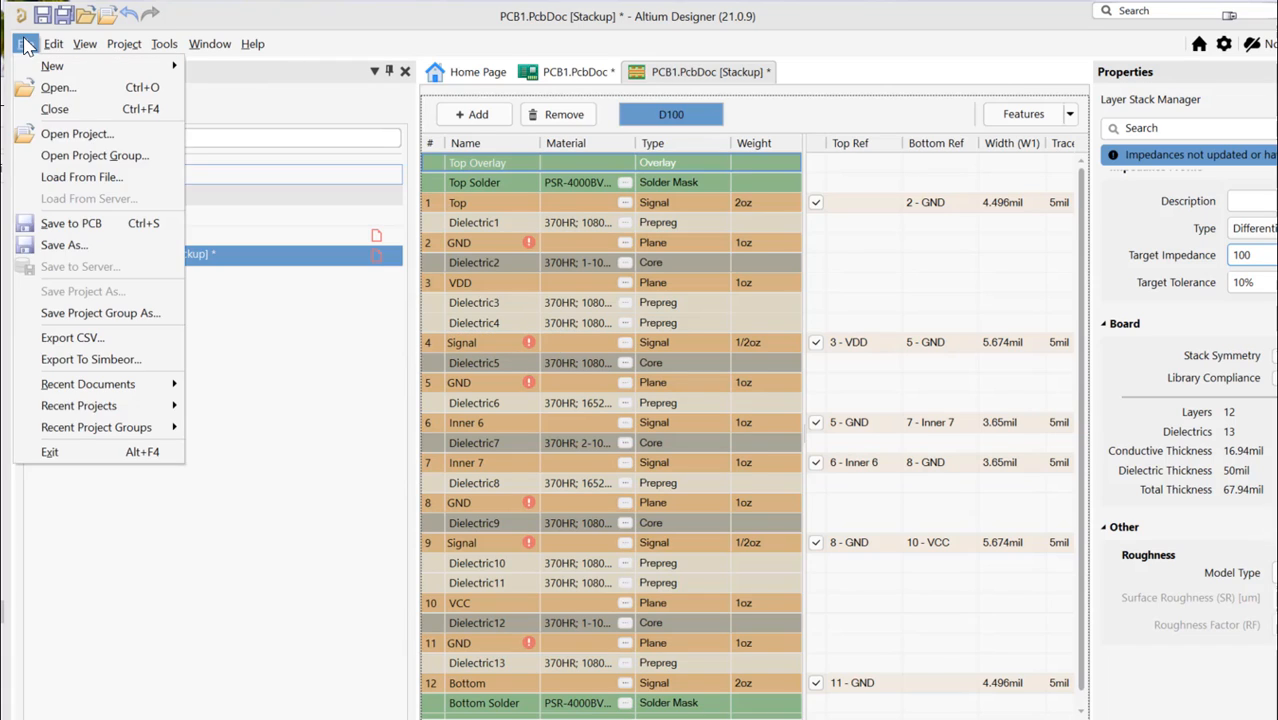
{"action": "left_click", "coordinate": [98, 245]}
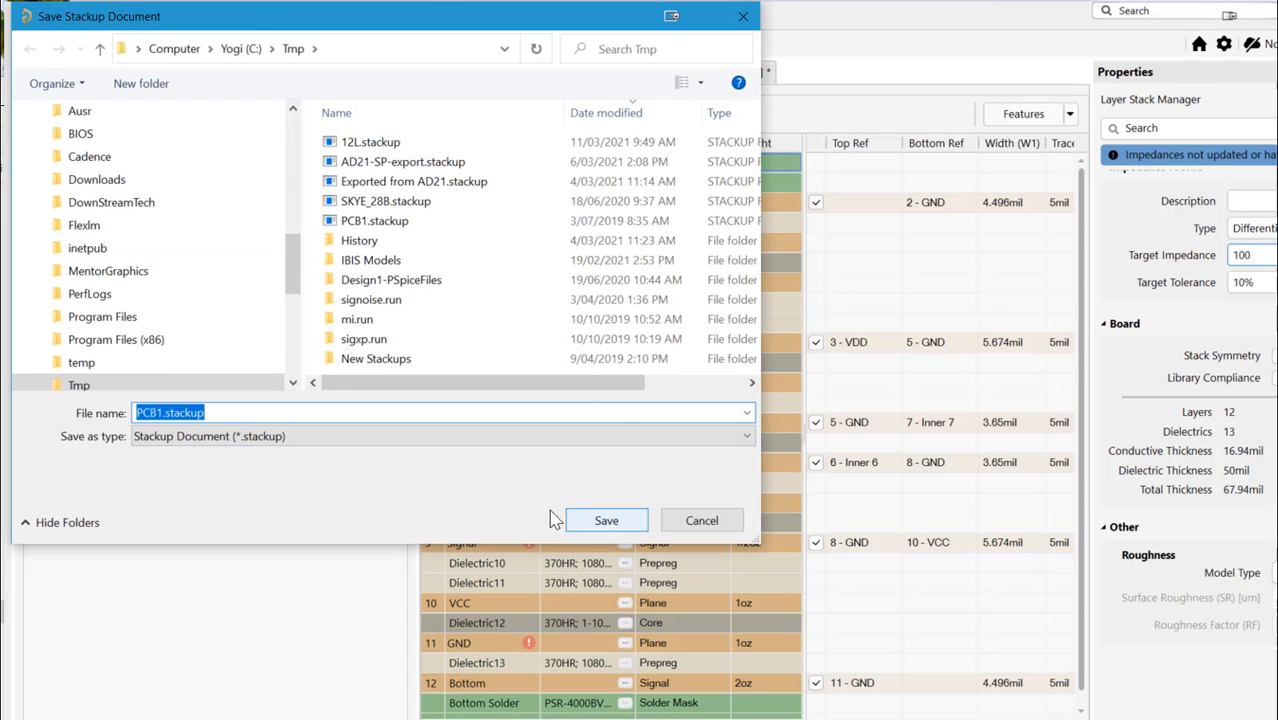
{"action": "left_click", "coordinate": [643, 524]}
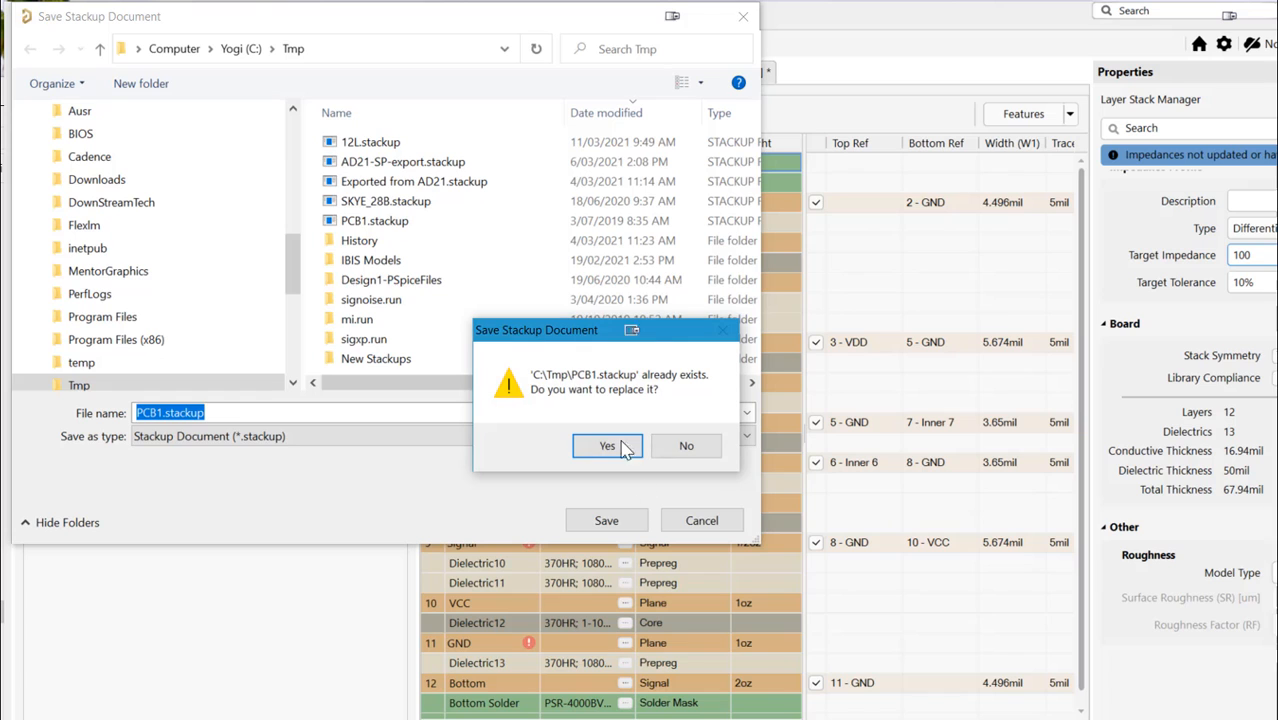
{"action": "left_click", "coordinate": [607, 443]}
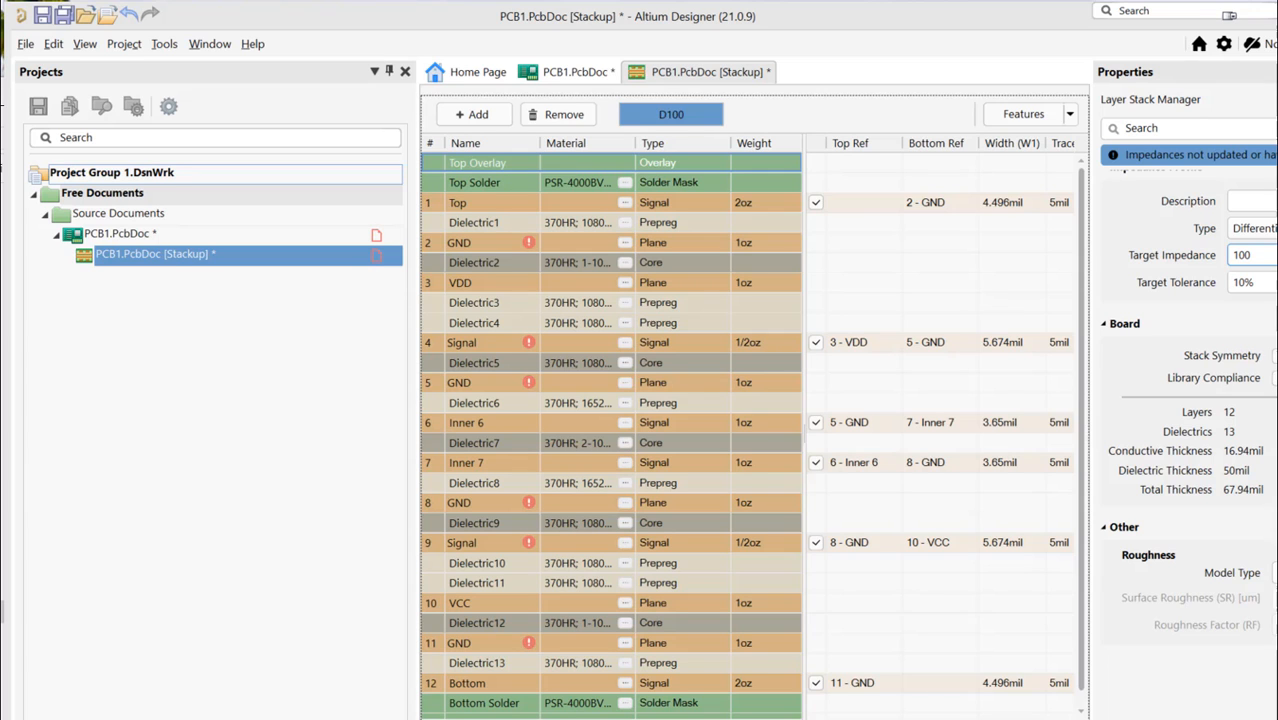
Switch to iCD Stackup Planner and import PCB1.stackup from the Tmp folder with the Altium Designer 14-21 translator
{"action": "key", "text": "alt+Tab"}
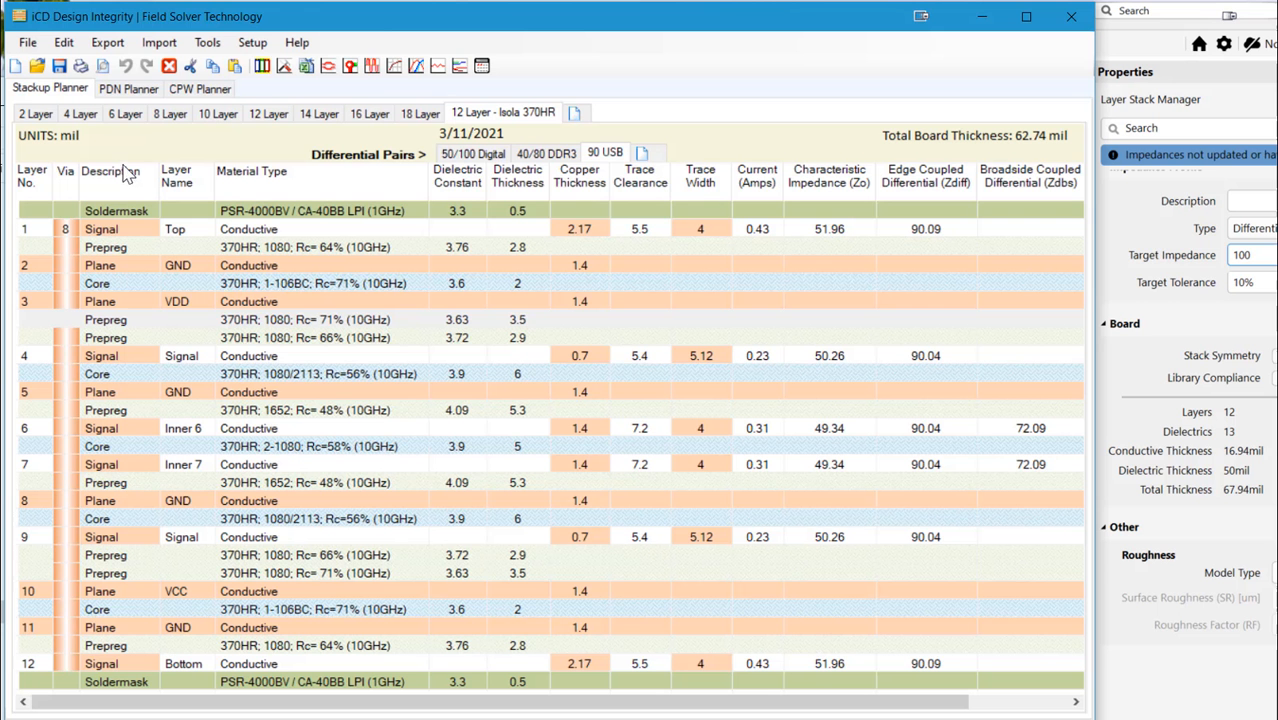
{"action": "left_click", "coordinate": [160, 44]}
{"action": "mouse_move", "coordinate": [198, 66]}
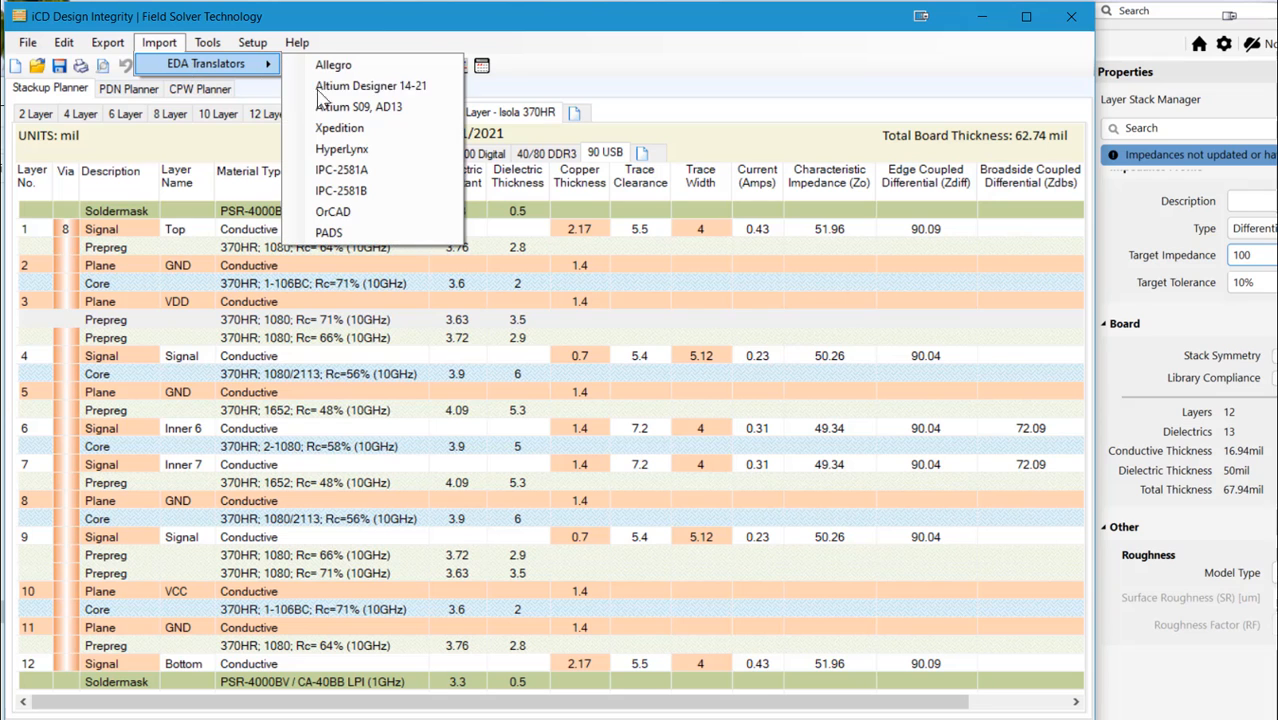
{"action": "left_click", "coordinate": [428, 87]}
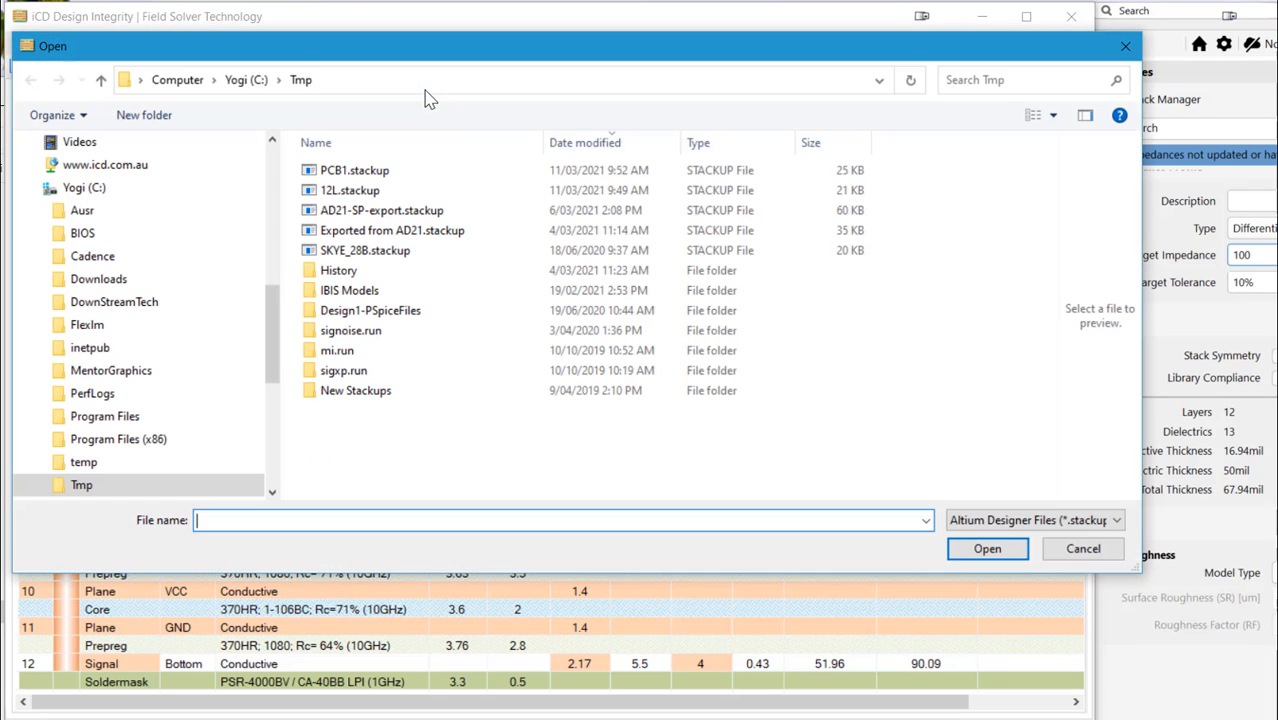
{"action": "double_click", "coordinate": [347, 173]}
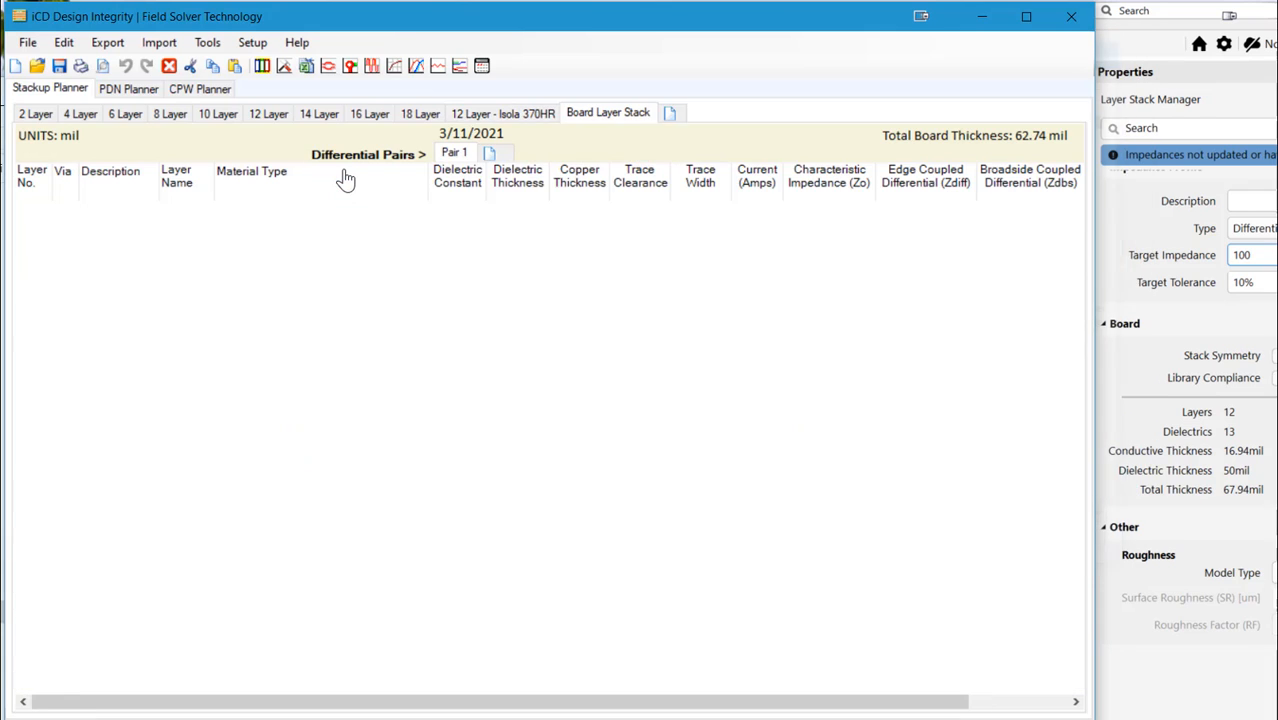